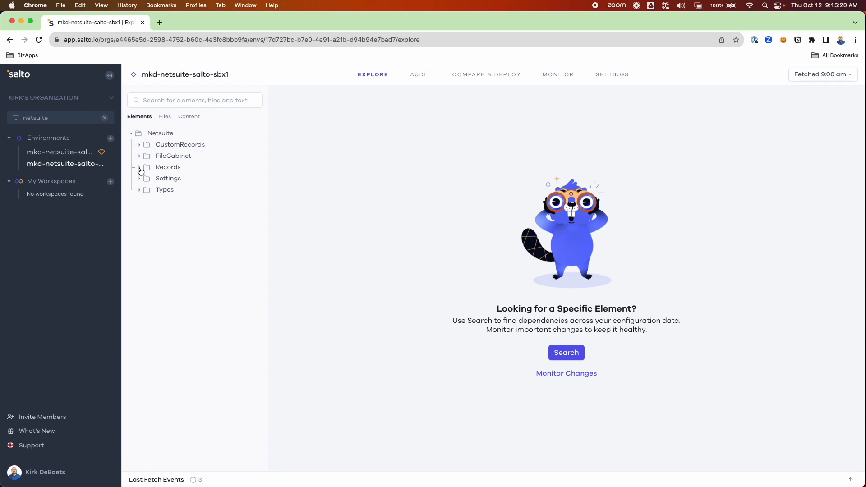
Expand Records > workflow in the Elements tree to list the workflows.
click(140, 169)
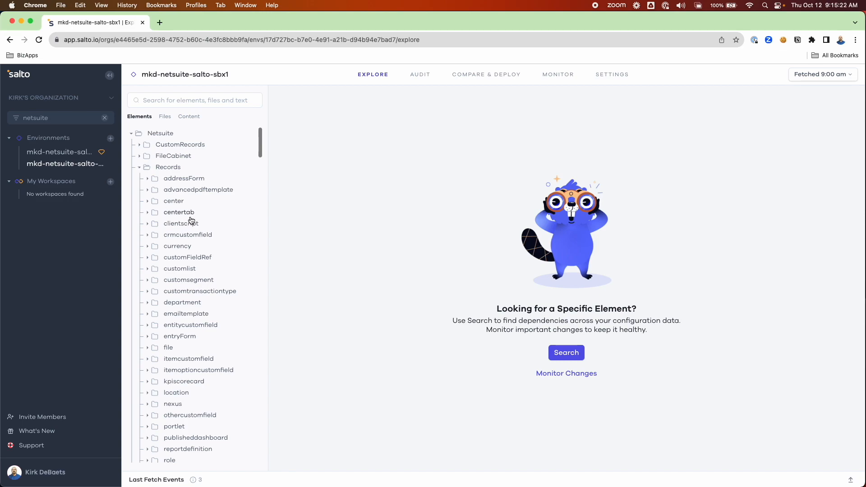
scroll(199, 205, down, 2)
scroll(216, 314, down, 4)
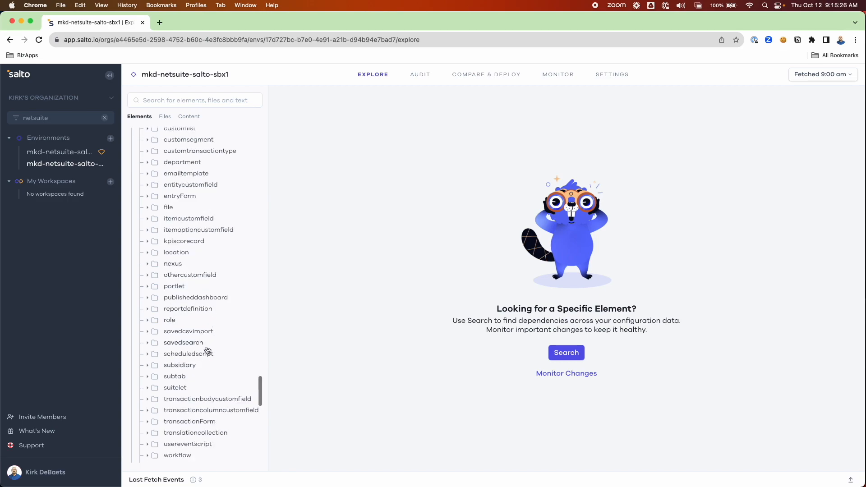
scroll(208, 350, down, 1)
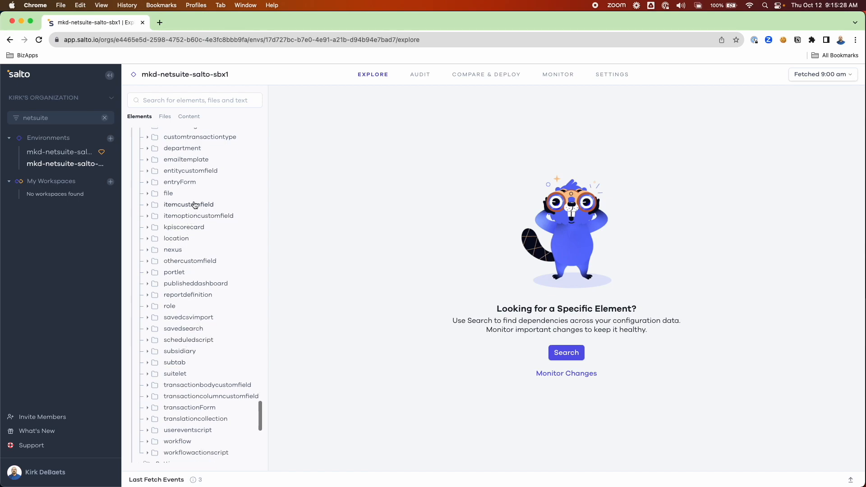
scroll(202, 418, down, 1)
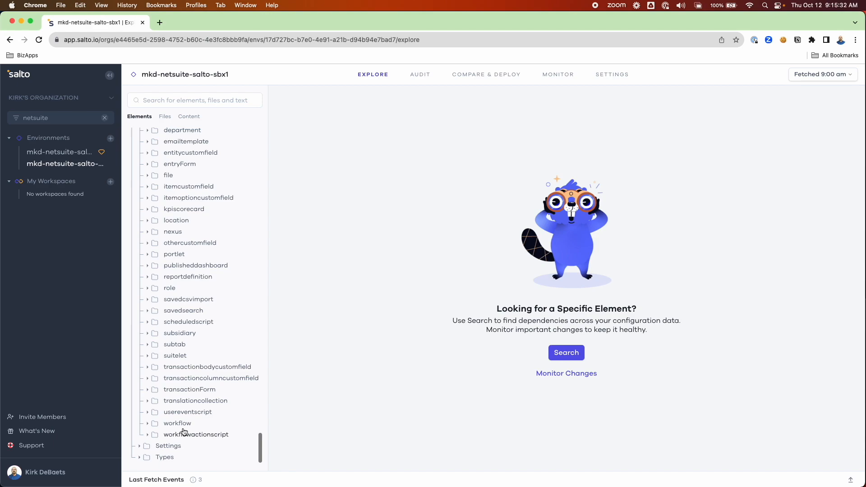
click(183, 424)
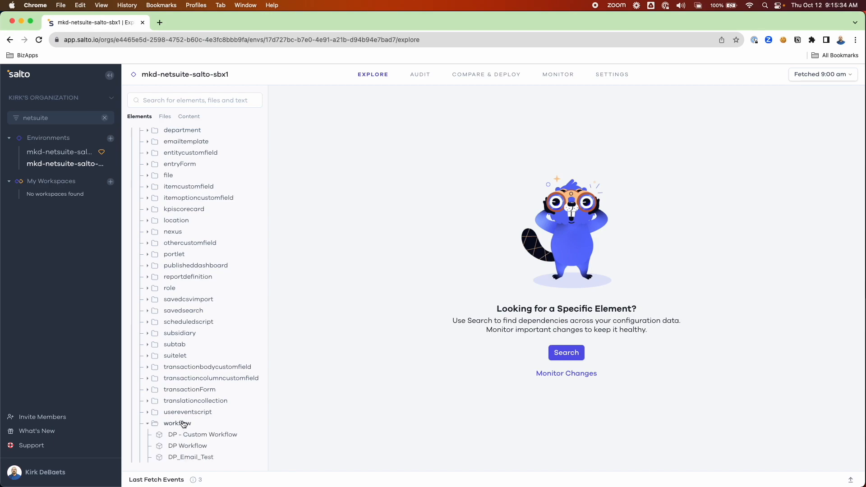
scroll(194, 433, down, 5)
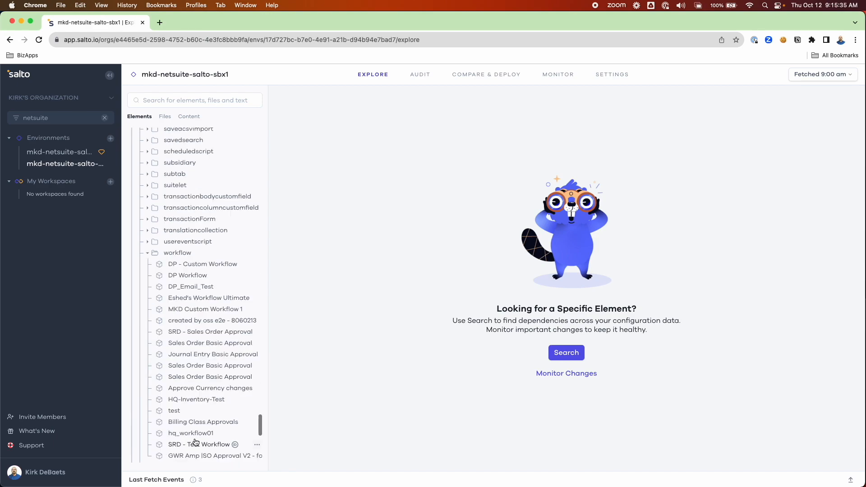
Open MKD Custom Workflow 1 and review its dependencies, including MKD Search Demo 1 and MKD Transaction Body Field 1.
click(202, 310)
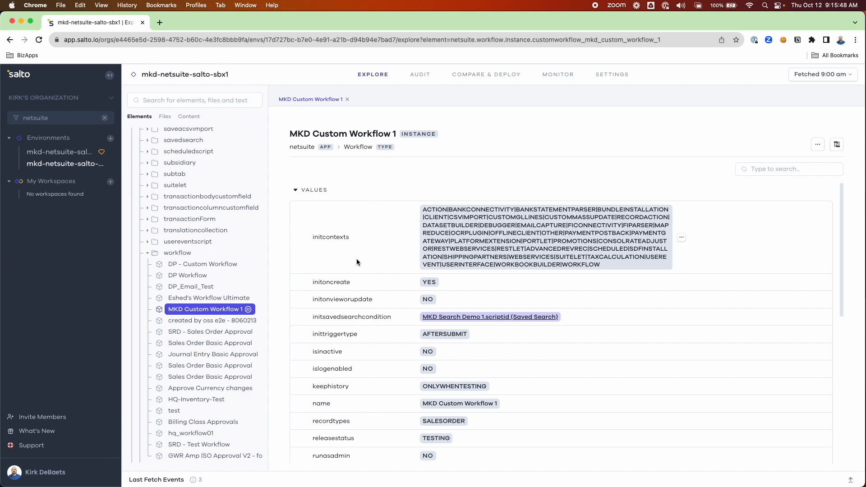
scroll(358, 261, down, 3)
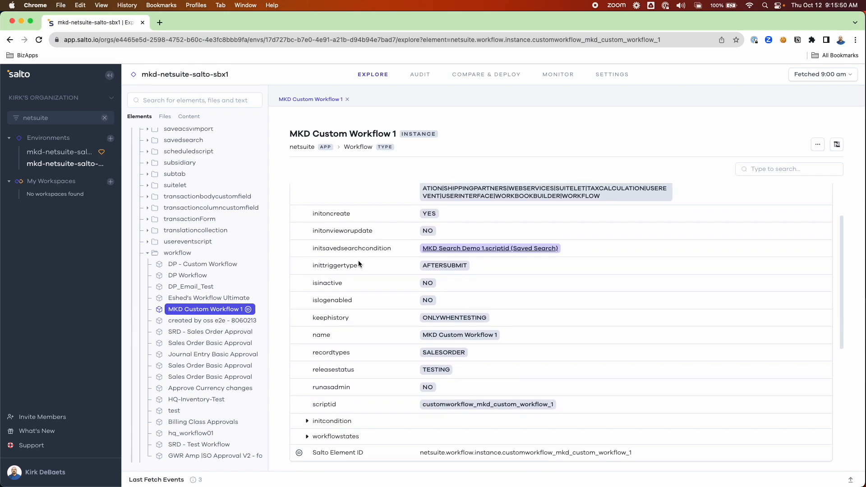
scroll(356, 336, down, 2)
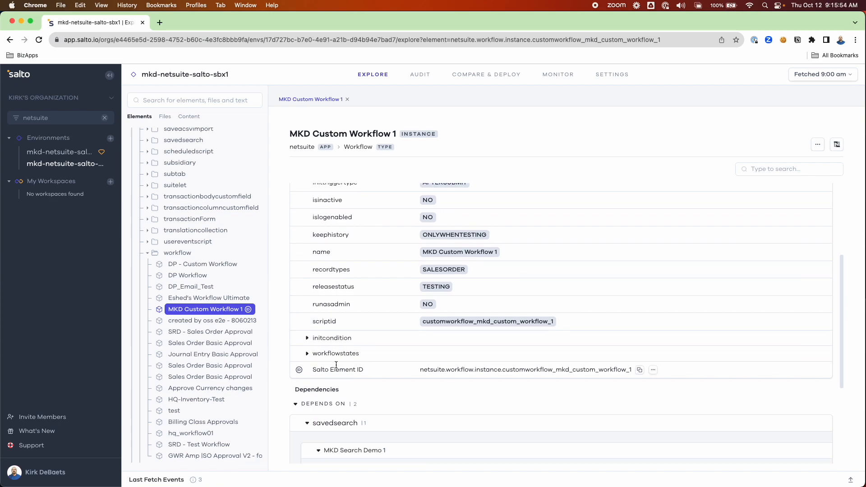
scroll(386, 374, down, 1)
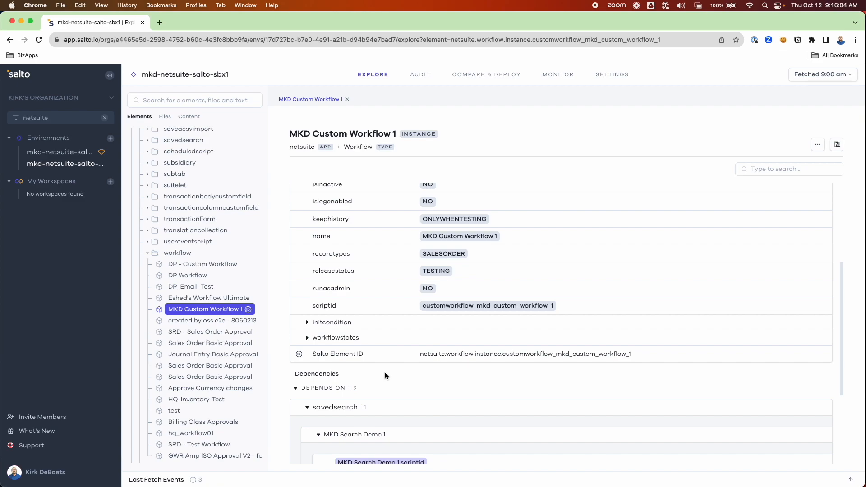
scroll(386, 375, down, 5)
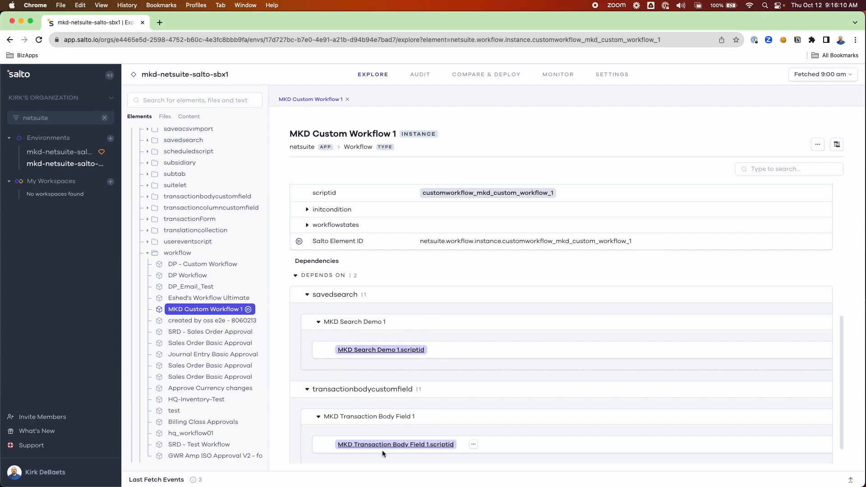
Follow the MKD Search Demo 1.scriptid link and review the saved search's values and dependencies.
click(372, 350)
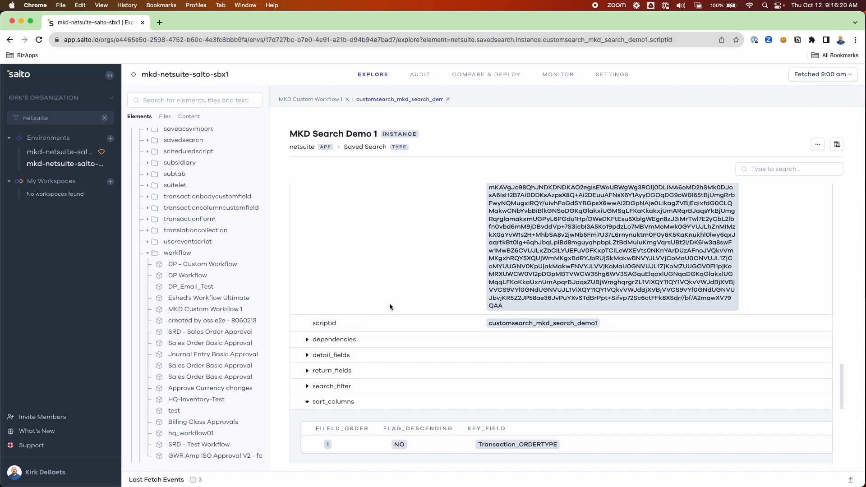
scroll(392, 323, up, 10)
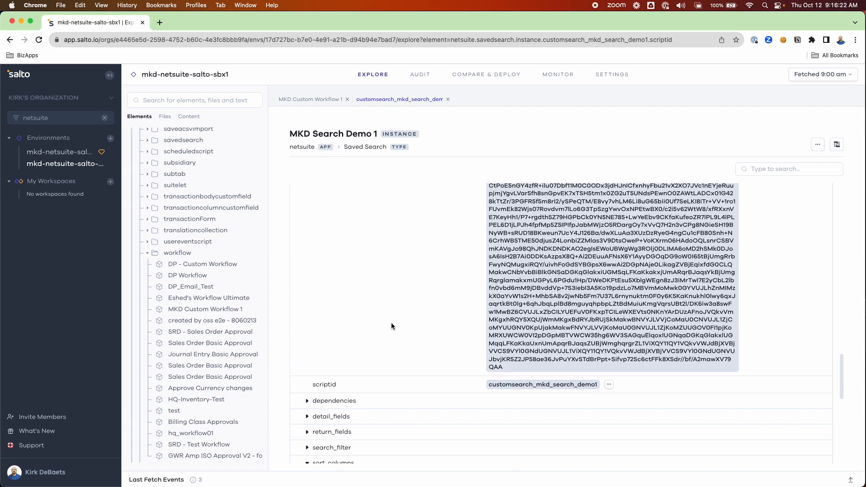
scroll(391, 322, up, 6)
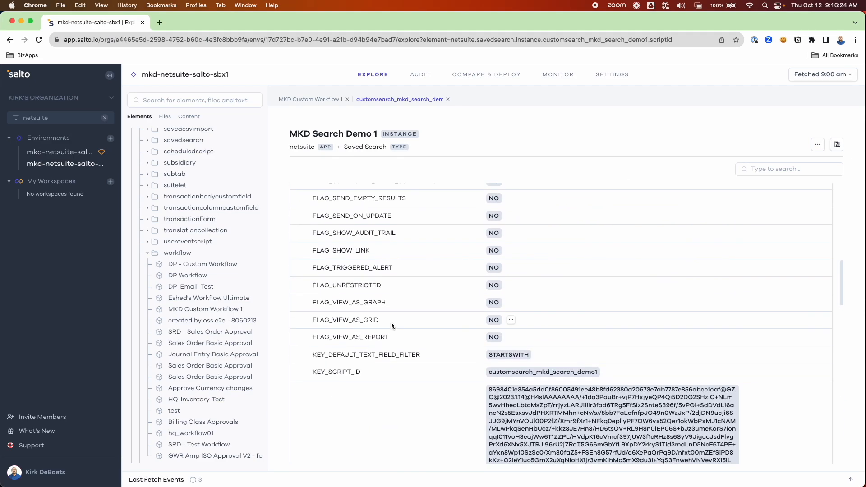
scroll(391, 322, up, 6)
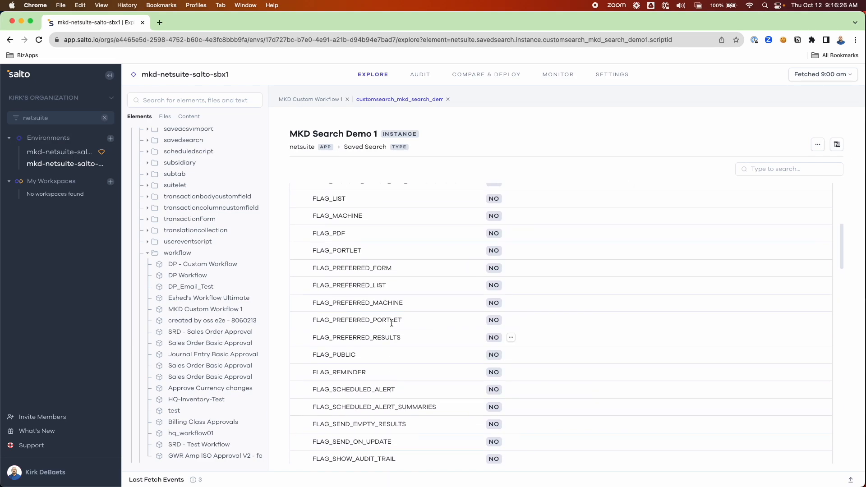
scroll(391, 322, up, 5)
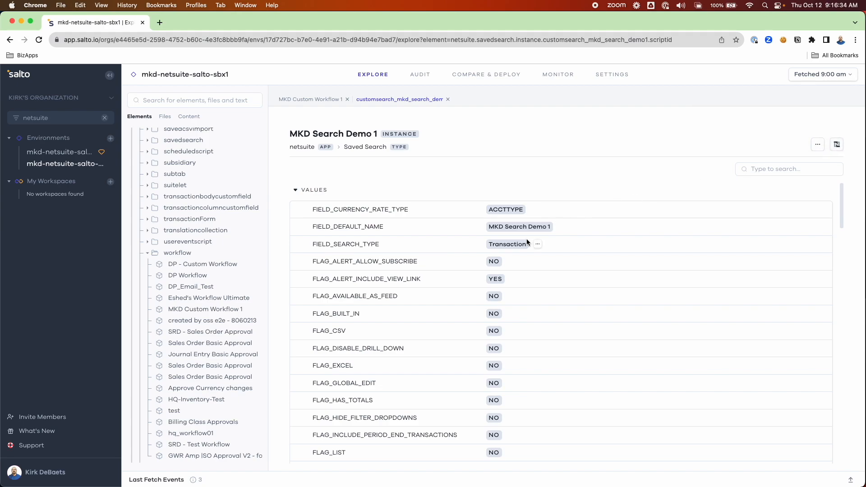
scroll(523, 237, down, 15)
scroll(514, 234, down, 15)
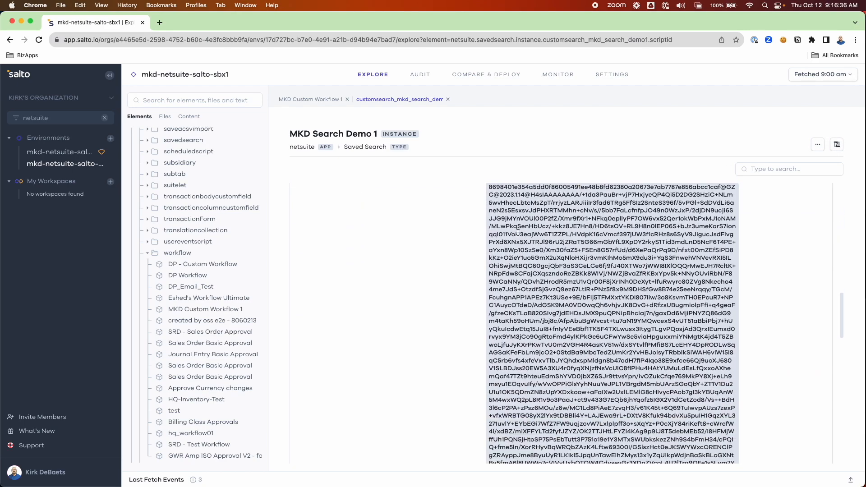
scroll(514, 243, down, 8)
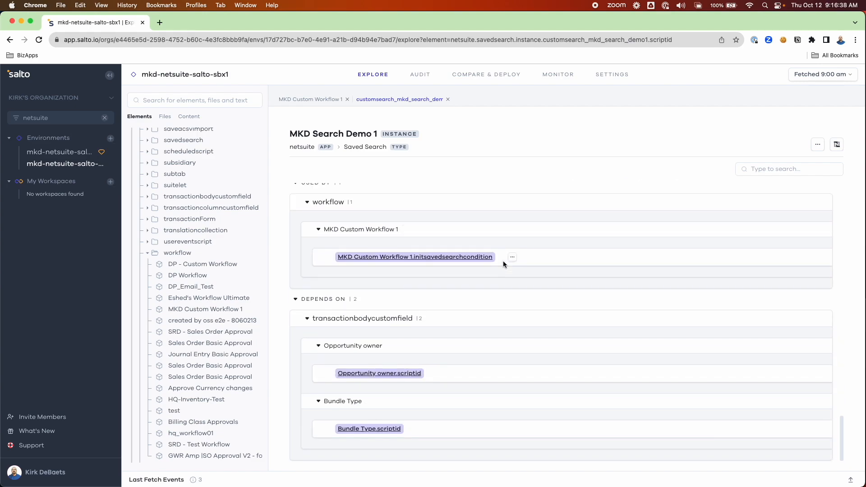
scroll(345, 264, up, 1)
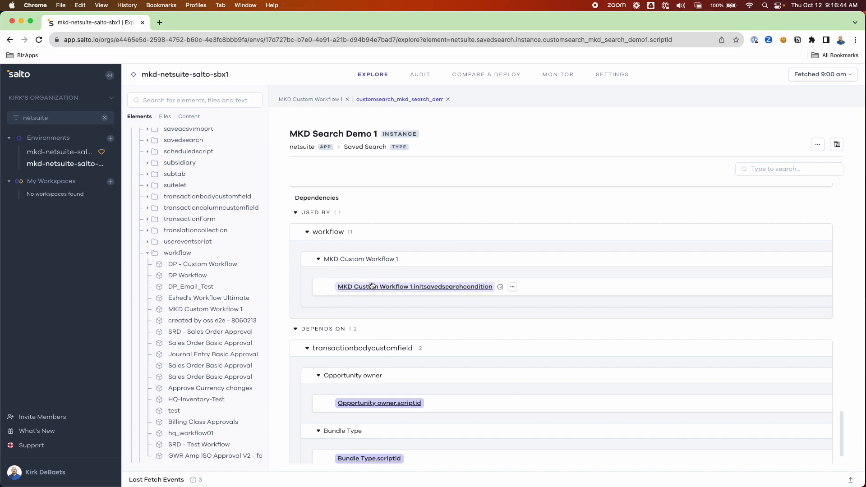
scroll(374, 340, down, 1)
scroll(375, 341, down, 1)
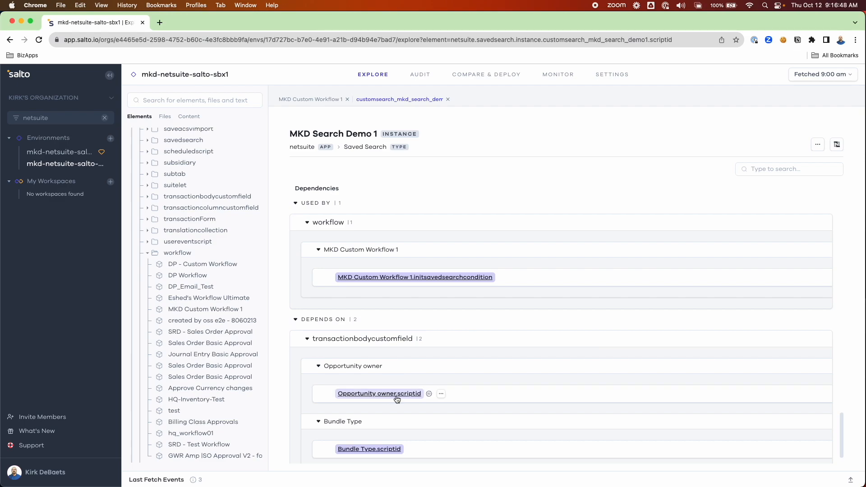
Open the Opportunity owner body field and check the saved searches and transaction forms using it.
click(382, 394)
scroll(392, 392, down, 12)
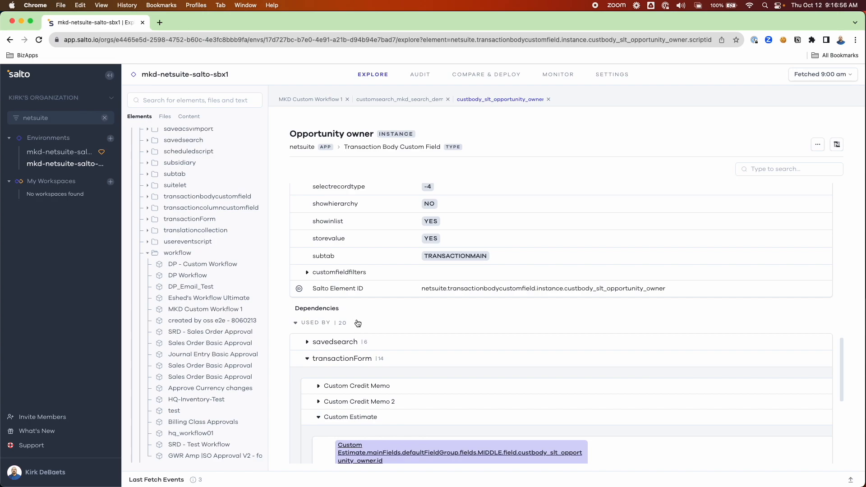
mouse_move(378, 346)
mouse_move(404, 406)
Create a deployment from mkd-netsuite-salto-sbx1 to mkd-netsuite-salto-sbx2 titled 'Promote Workflow'.
click(485, 77)
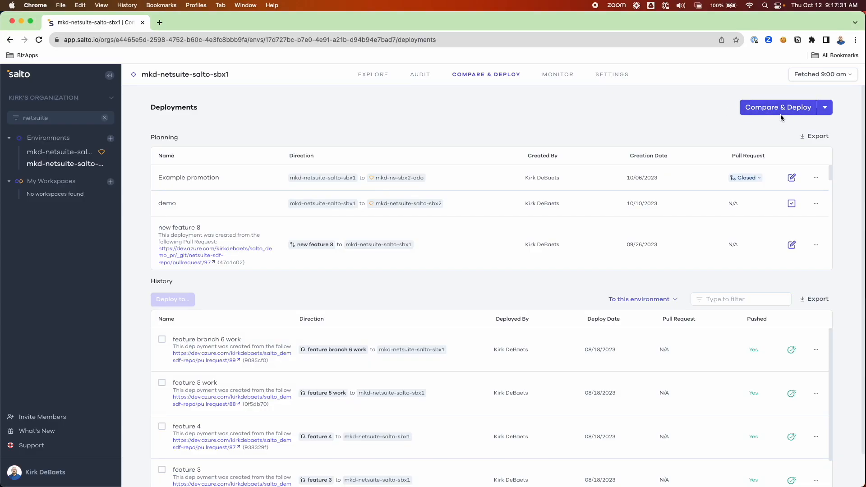
click(782, 111)
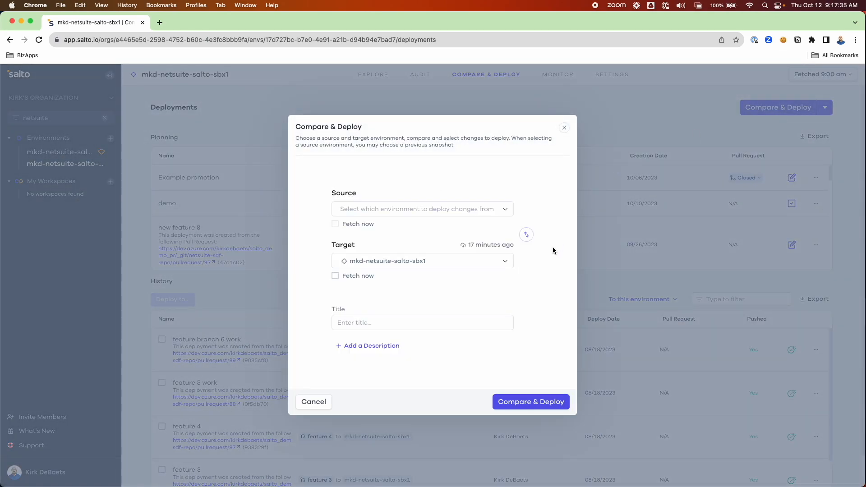
click(527, 236)
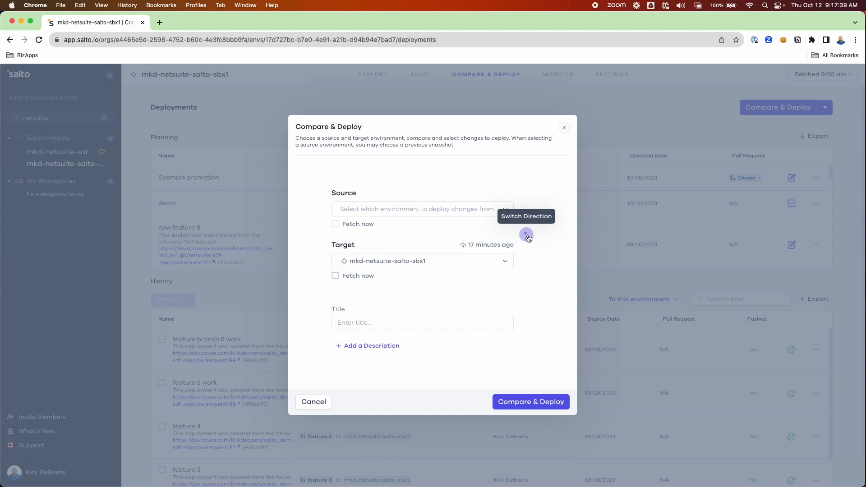
click(418, 260)
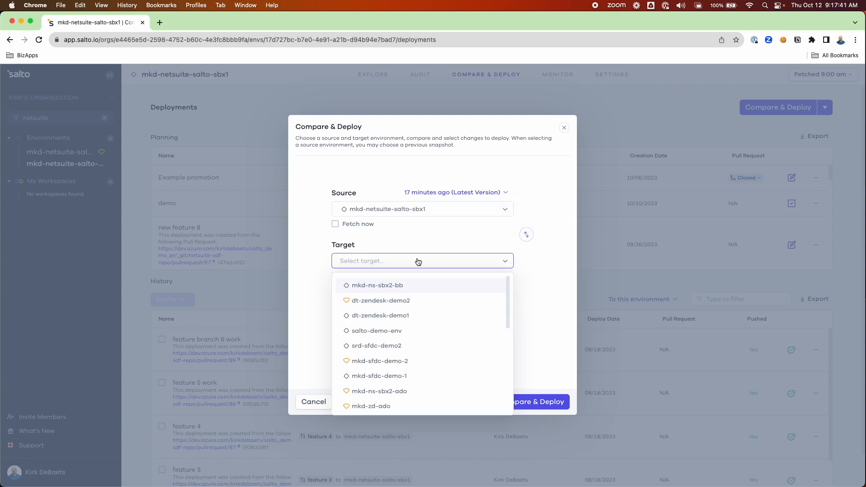
text(nets)
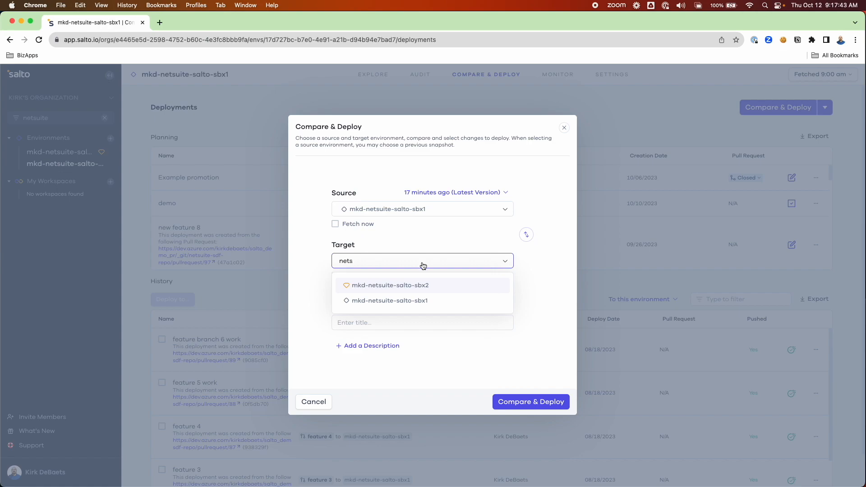
click(436, 287)
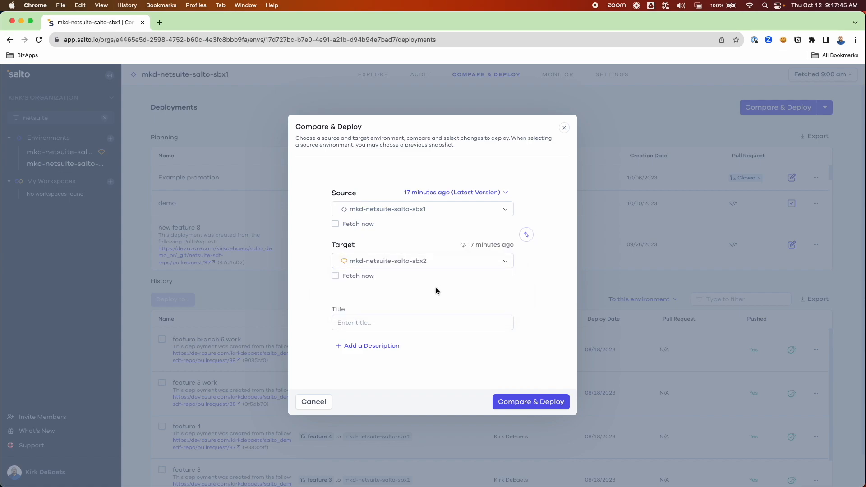
click(424, 324)
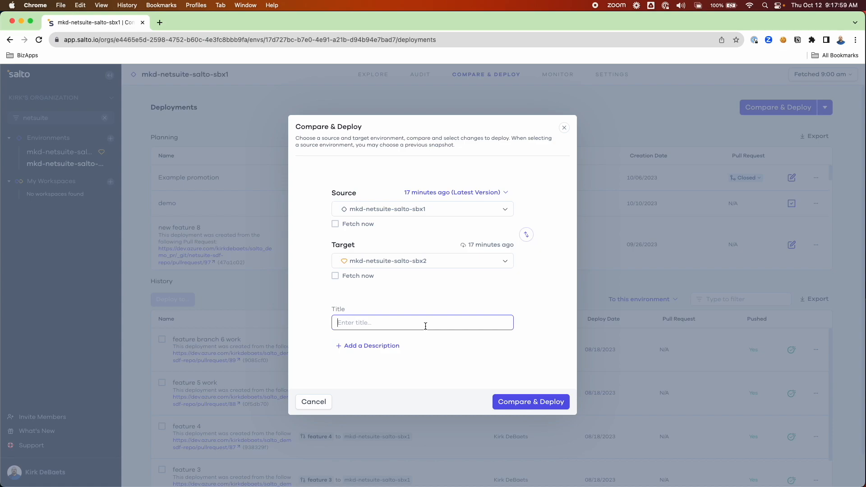
text(Promote Workflow)
Run the Promote Workflow comparison and filter its element list to the 120 modifications.
click(535, 403)
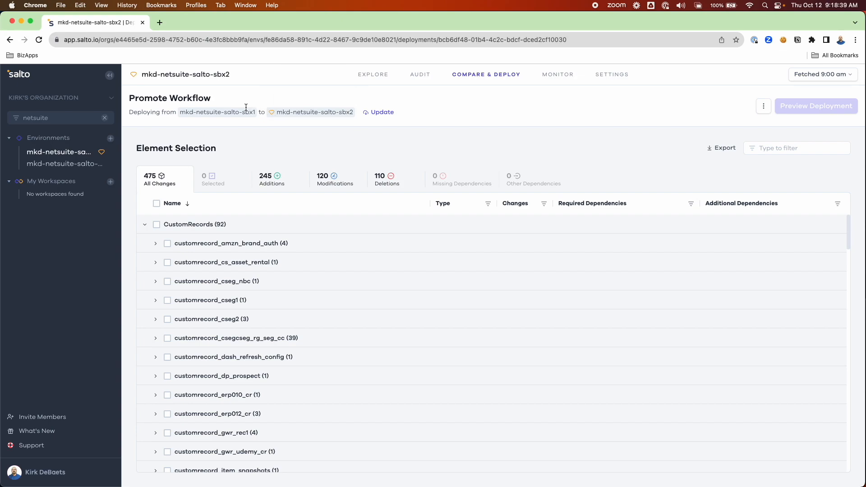
click(327, 189)
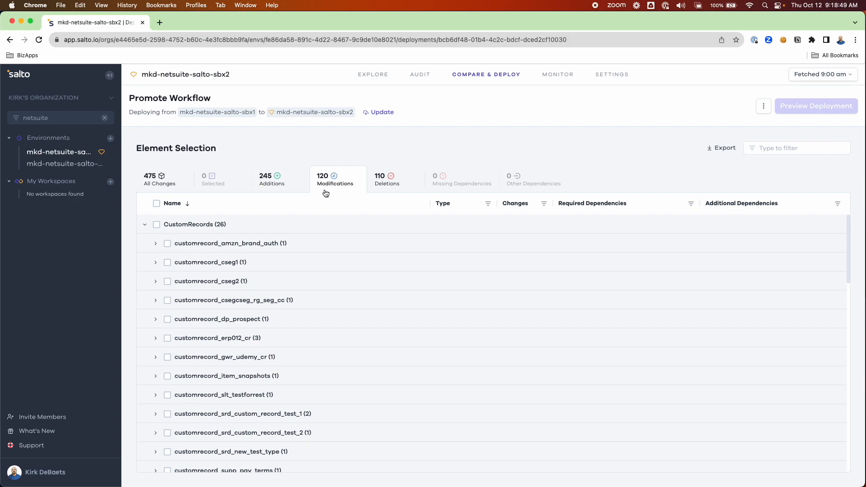
Inspect the Amazon Brand Authorisation permission change in the Changes and NaCl views, then close its details.
click(155, 244)
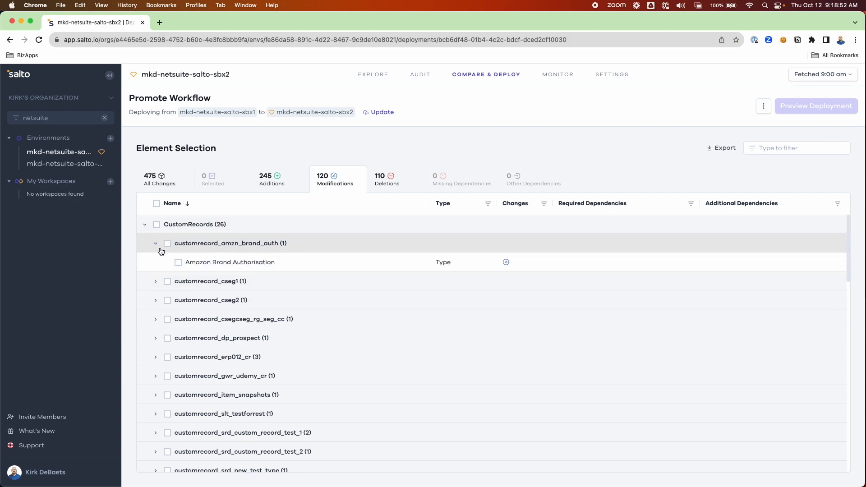
click(227, 267)
scroll(548, 301, down, 10)
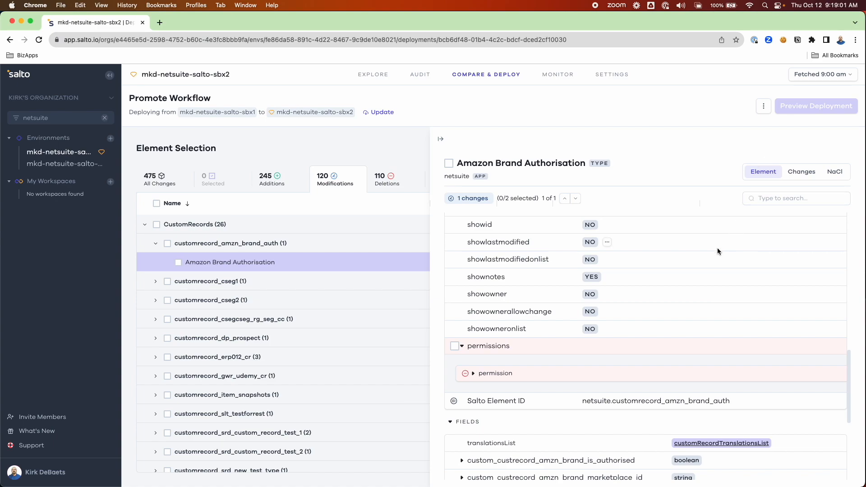
scroll(684, 268, down, 5)
scroll(686, 269, up, 4)
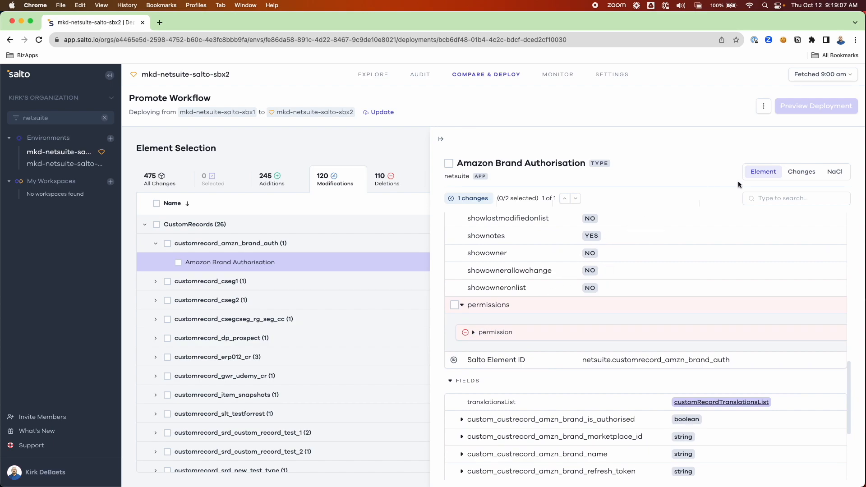
click(802, 172)
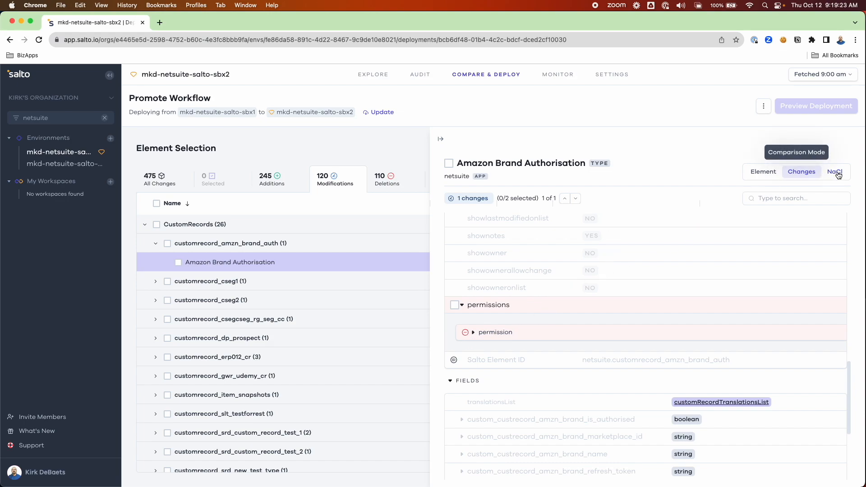
click(836, 174)
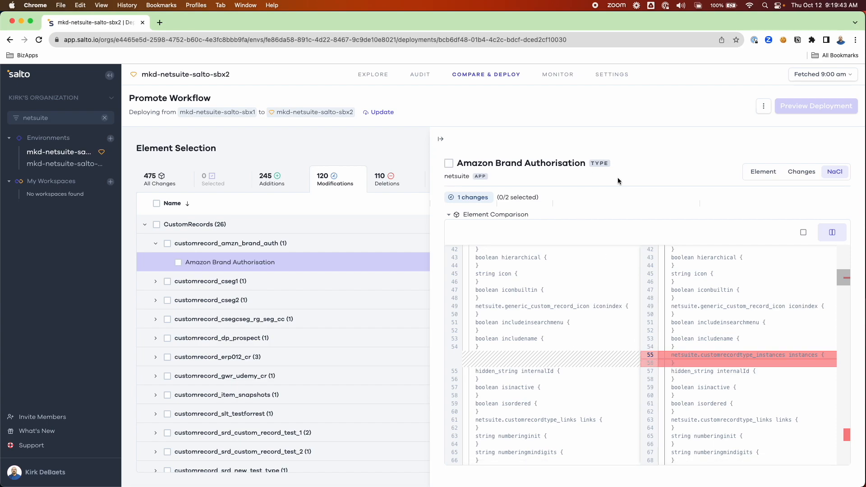
click(764, 172)
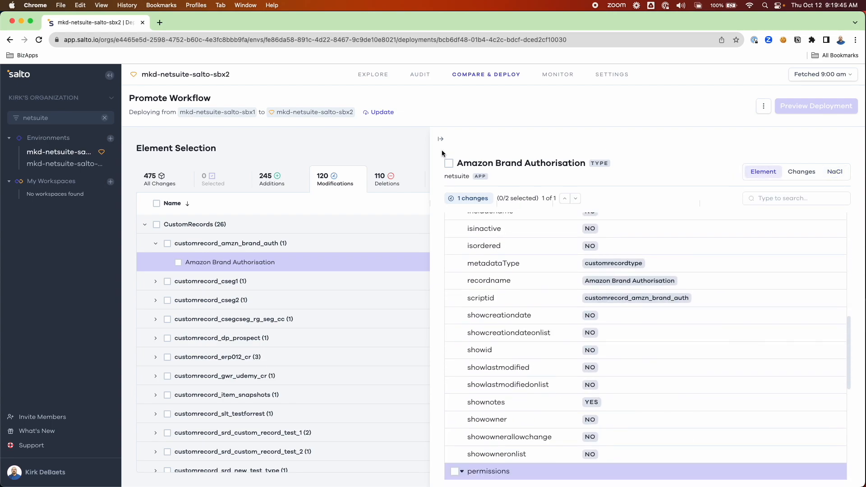
click(439, 138)
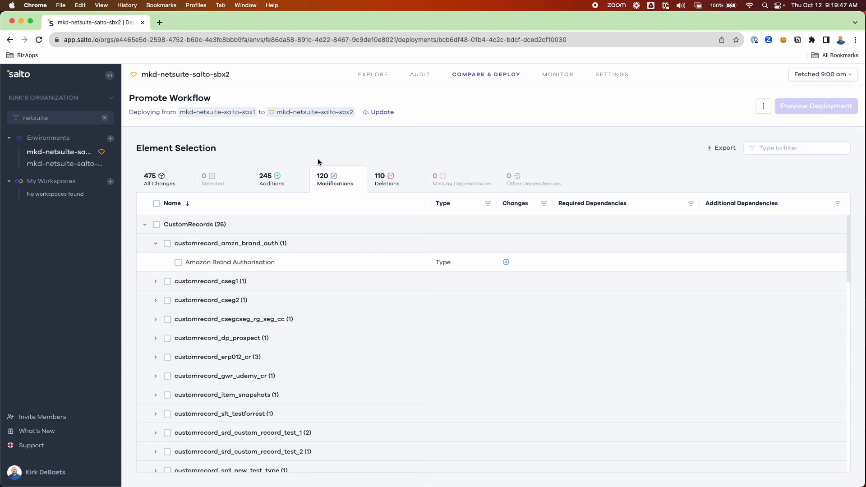
Return to All Changes and filter the element type to Workflow.
click(162, 186)
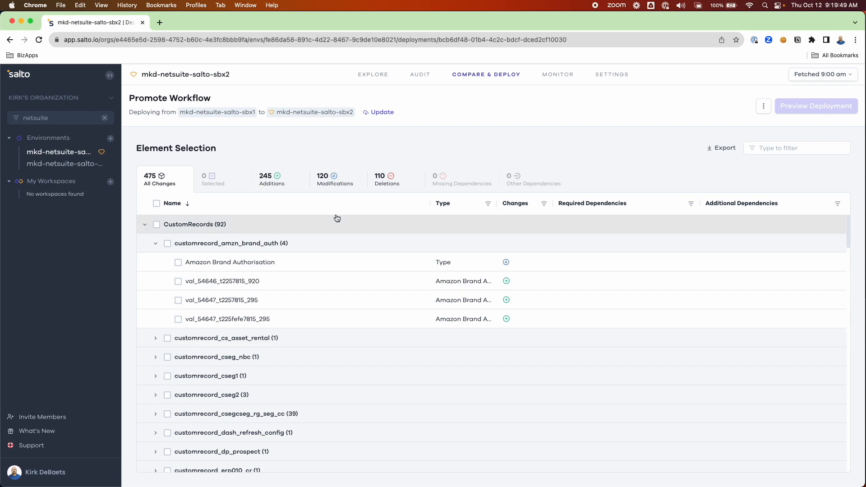
click(487, 204)
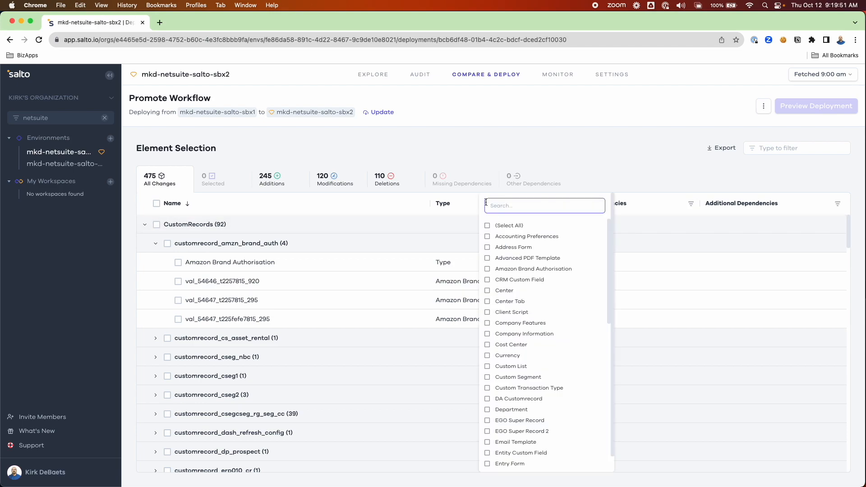
text(work)
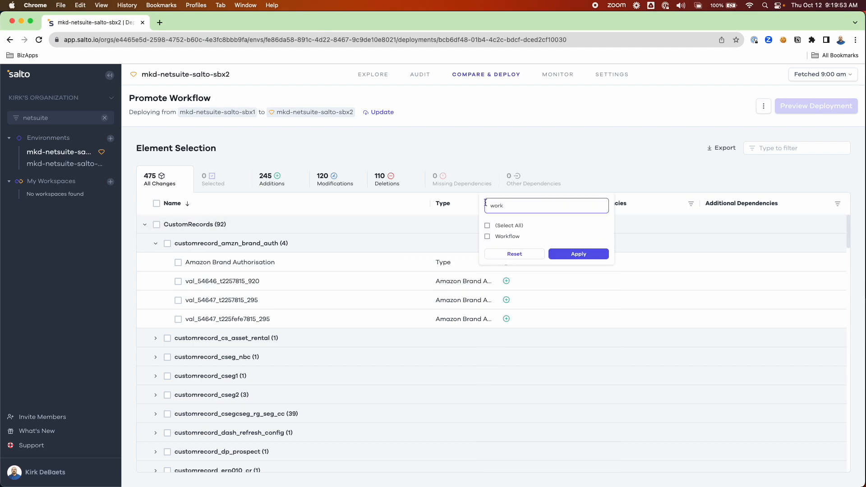
click(487, 236)
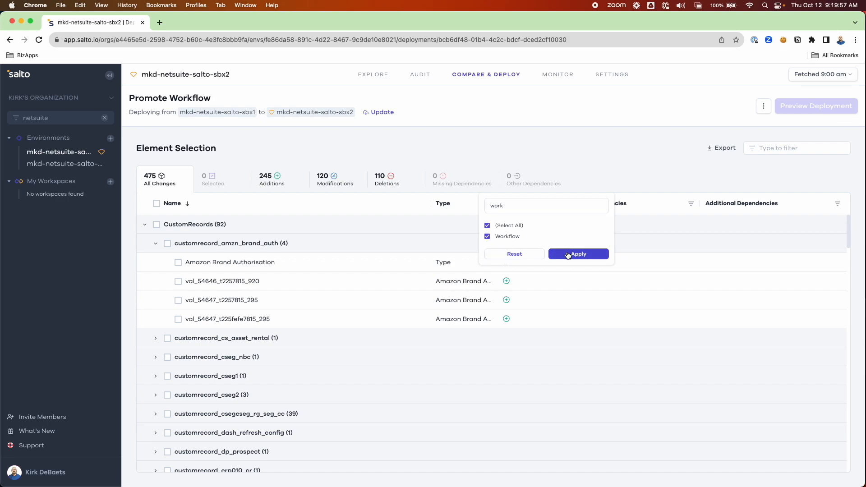
click(566, 253)
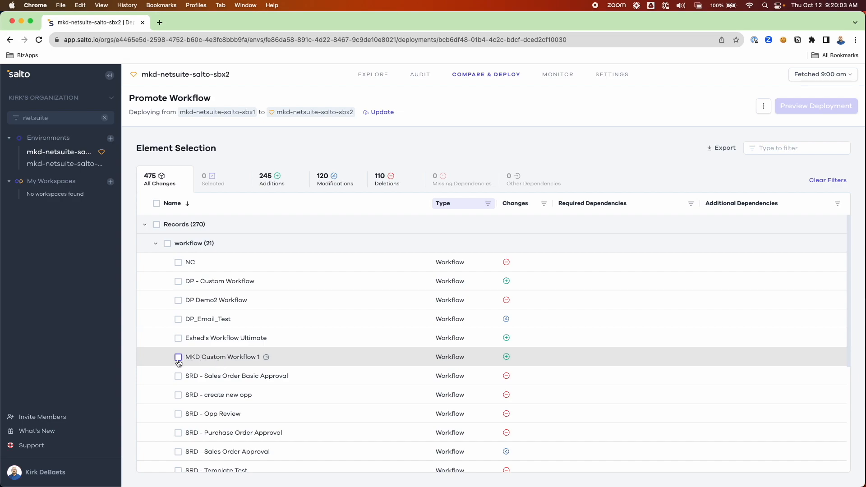
Select MKD Custom Workflow 1 plus its required saved search MKD Search Demo 1, then list missing dependencies.
click(178, 358)
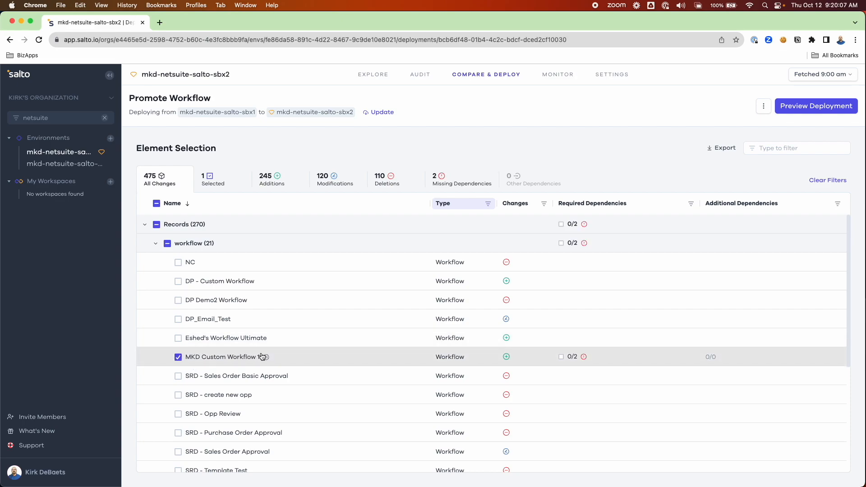
mouse_move(585, 361)
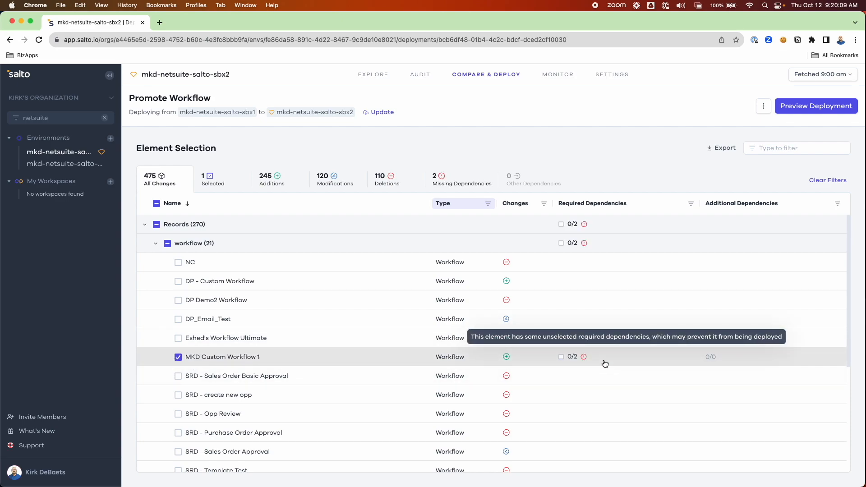
click(415, 358)
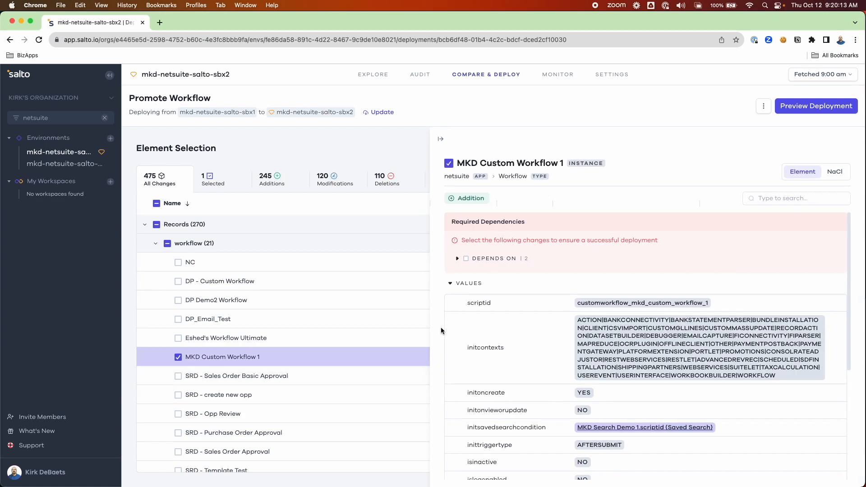
click(459, 259)
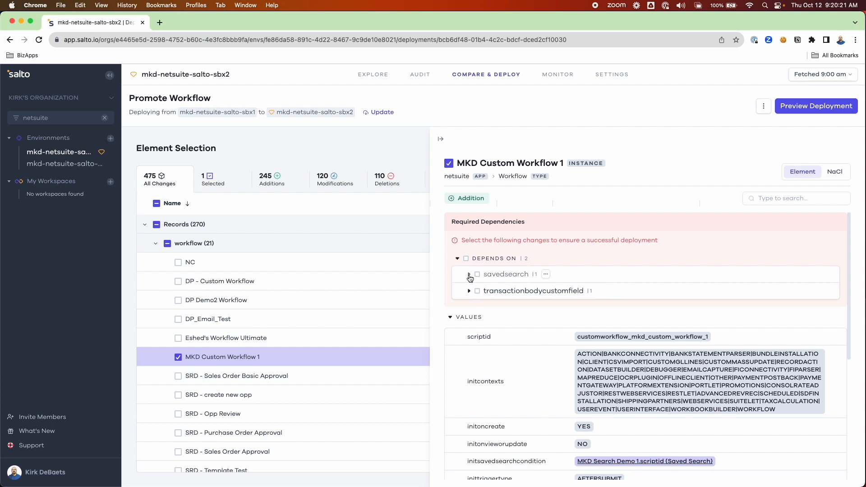
click(469, 275)
click(488, 302)
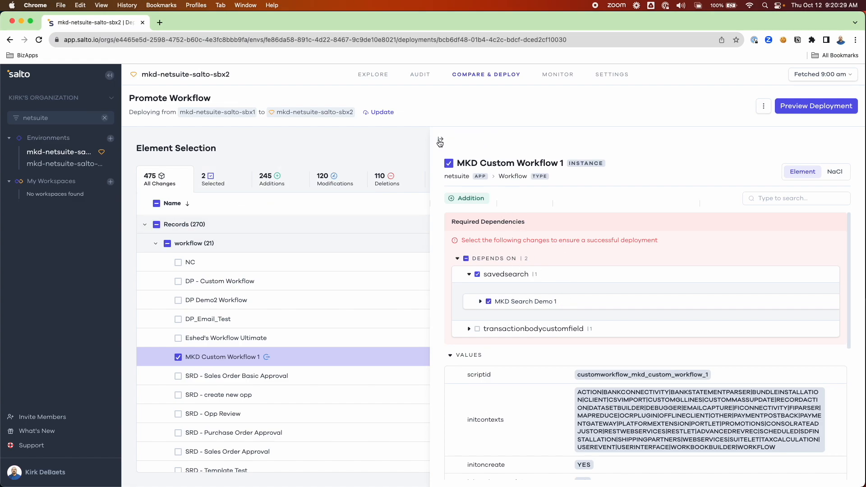
click(441, 139)
click(464, 185)
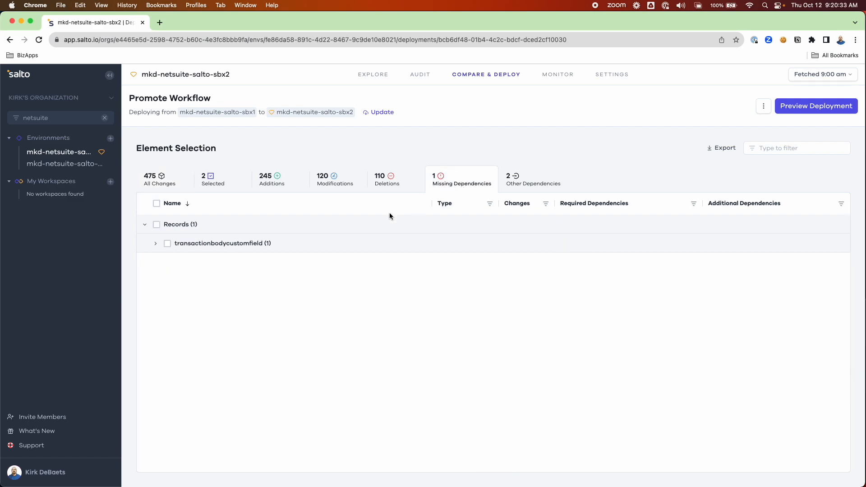
Add MKD Transaction Body Field 1, browse Other Dependencies, and list the three selected elements.
click(156, 243)
click(178, 263)
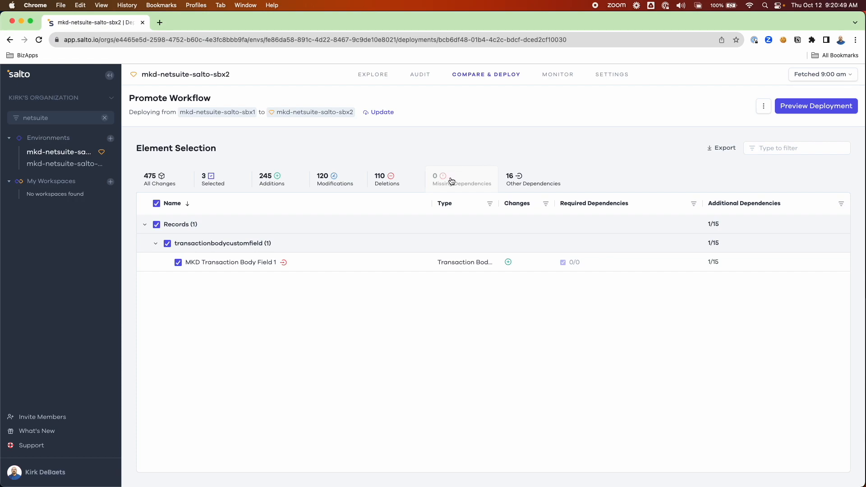
click(534, 185)
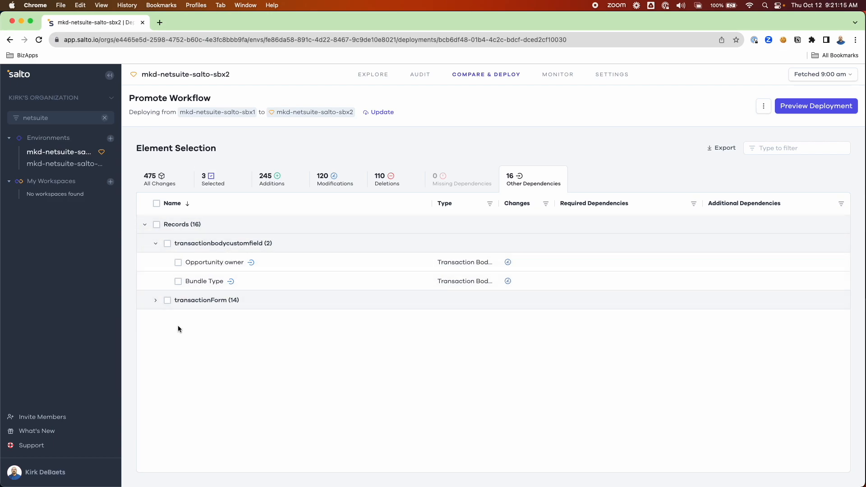
click(156, 301)
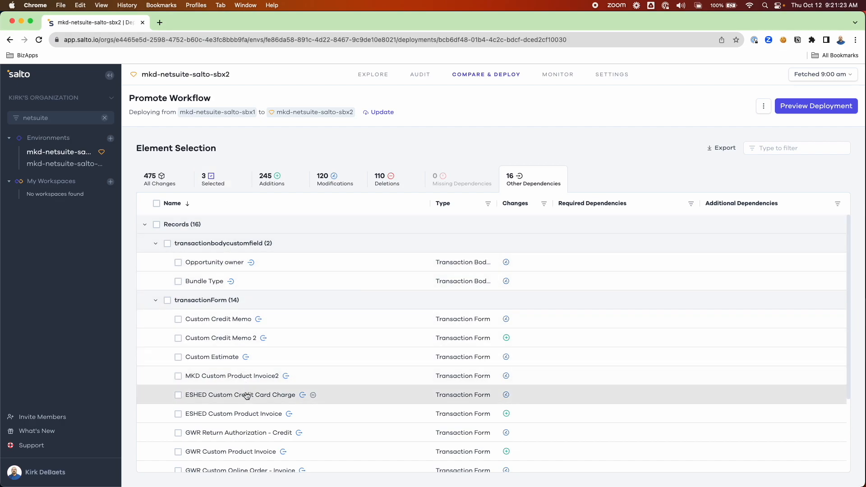
scroll(243, 410, down, 3)
scroll(243, 410, up, 3)
click(233, 188)
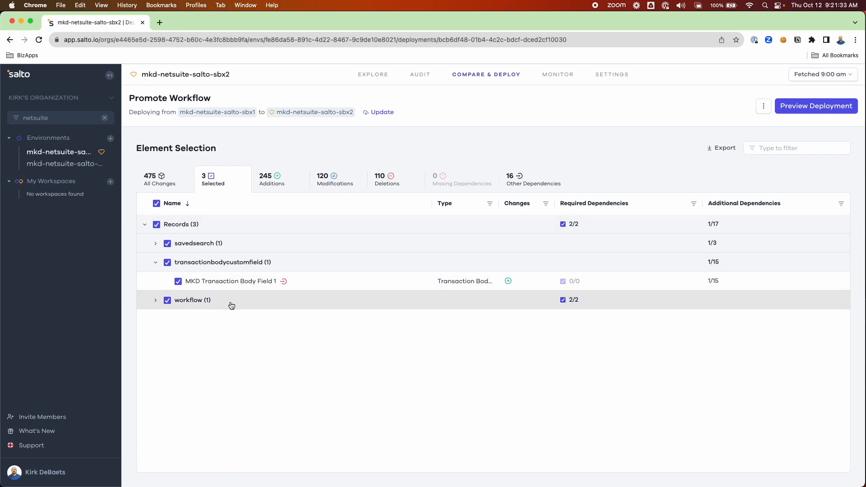
Preview the three-element deployment, switch the mode to Deploy without GitHub push, and start deploying.
click(792, 107)
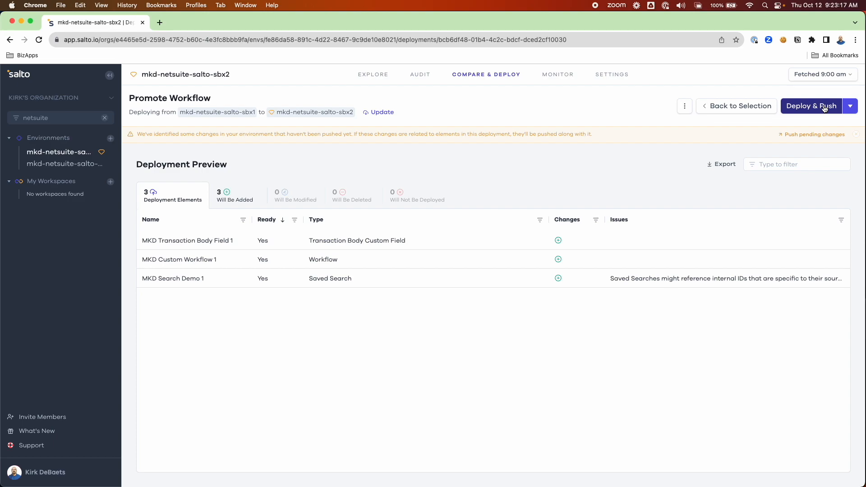
click(855, 108)
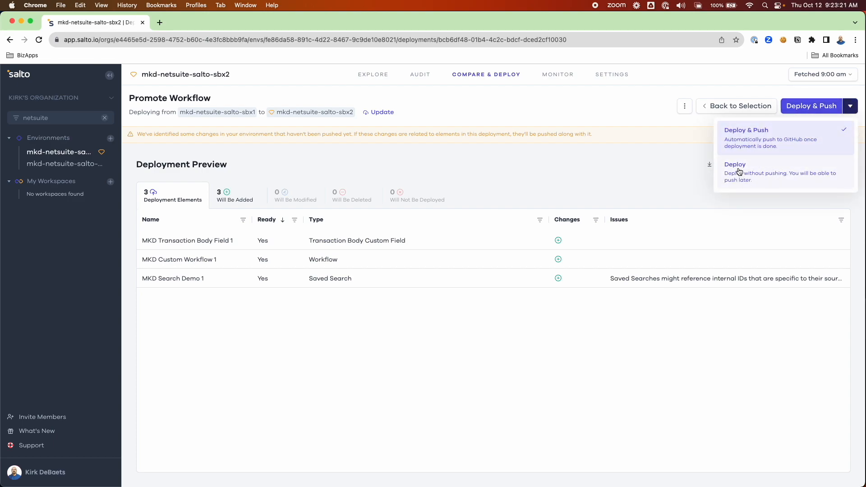
click(739, 172)
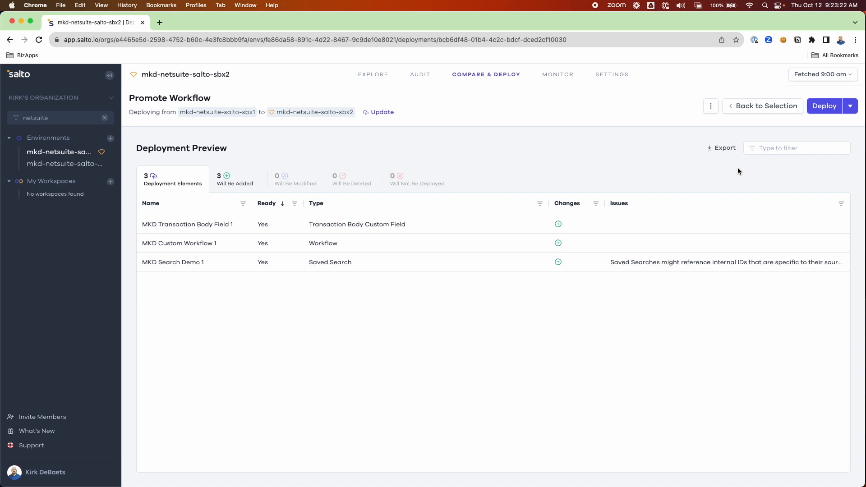
click(824, 107)
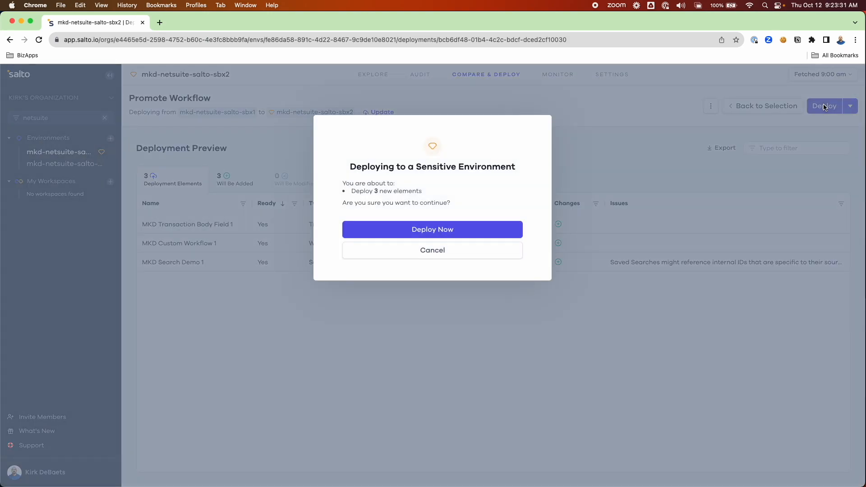
Confirm the deployment of the 3 elements to the sensitive mkd-netsuite-salto-sbx2 environment.
click(427, 229)
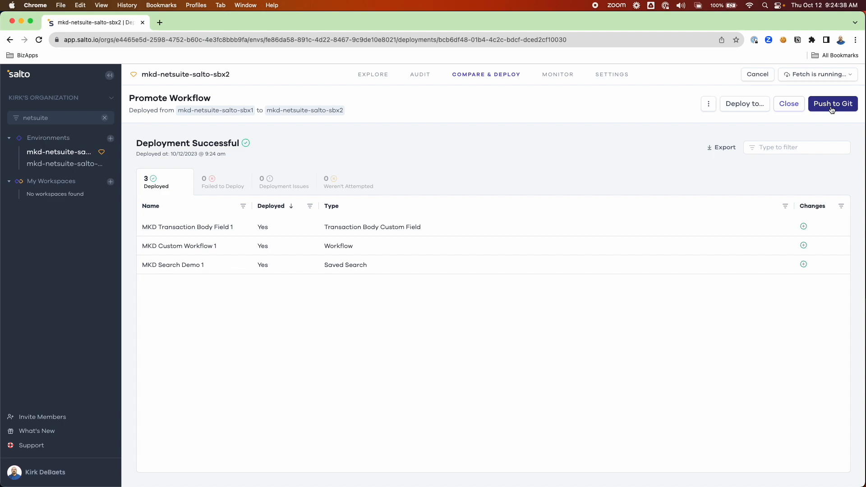
Review the Promote Workflow commit message and push the deployment to the GitHub branch.
click(833, 104)
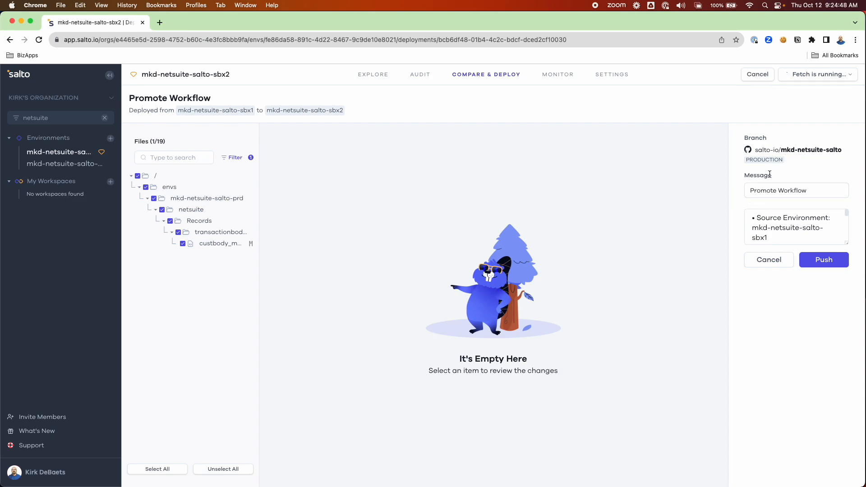
click(810, 190)
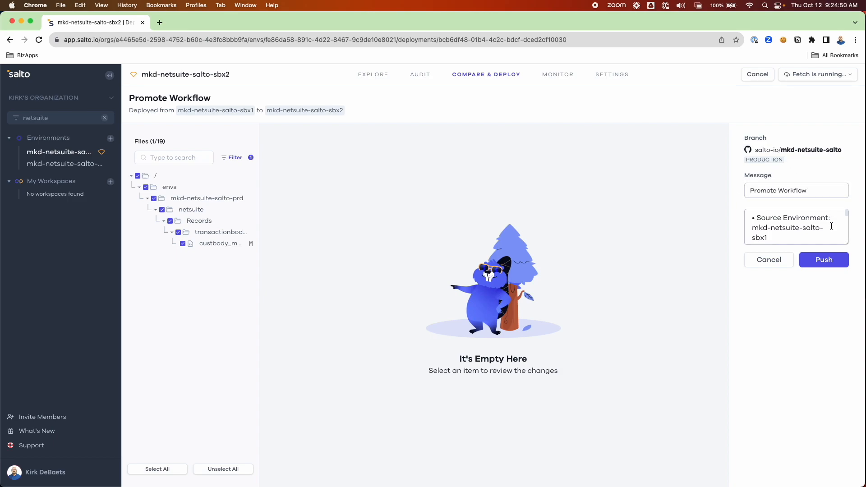
scroll(791, 227, down, 1)
scroll(790, 227, down, 2)
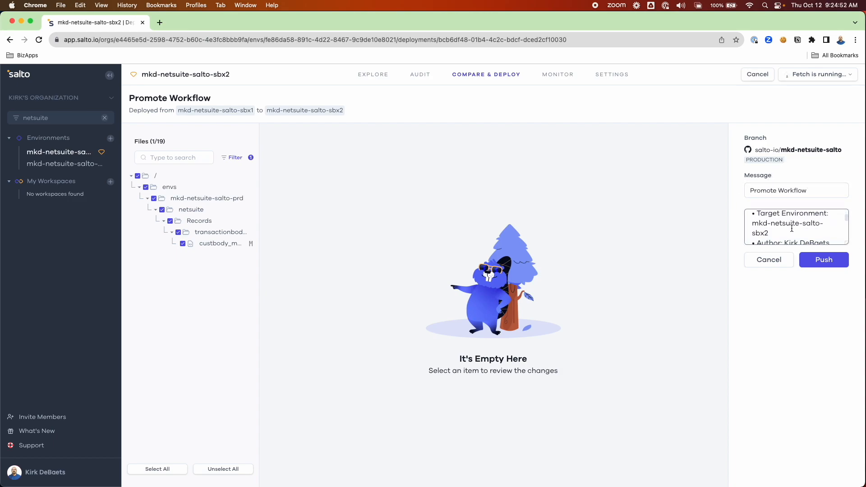
scroll(793, 227, down, 1)
scroll(792, 228, up, 3)
scroll(792, 227, down, 3)
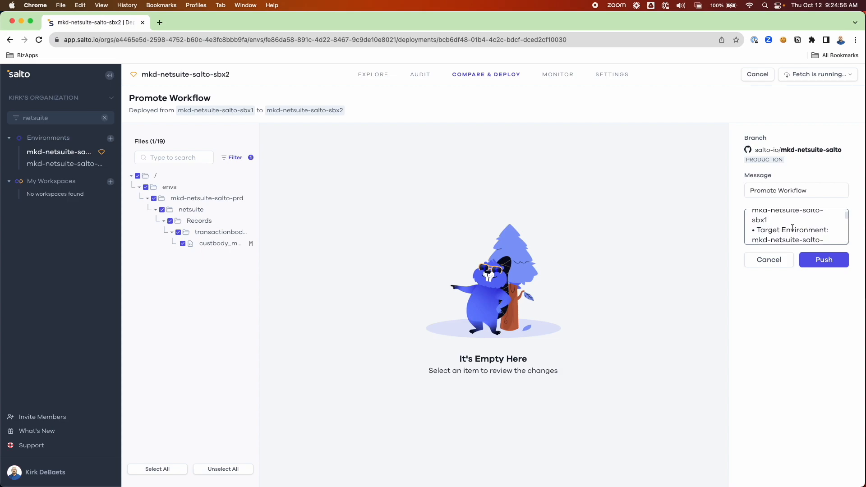
scroll(793, 228, down, 1)
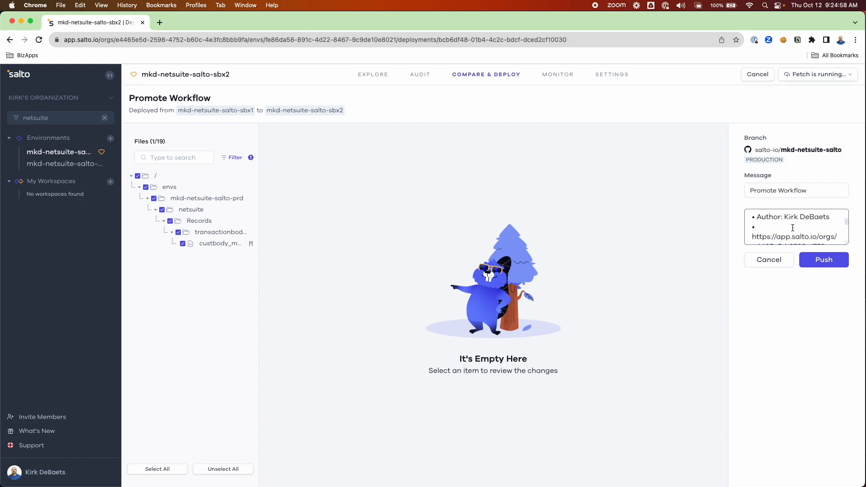
click(829, 263)
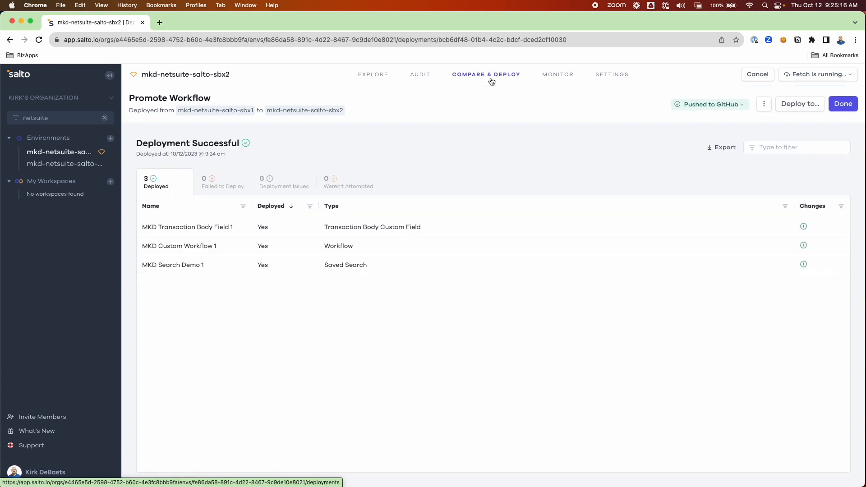
View the Audit history showing the Promote Workflow commit and its 'View commit on Github' option.
click(427, 77)
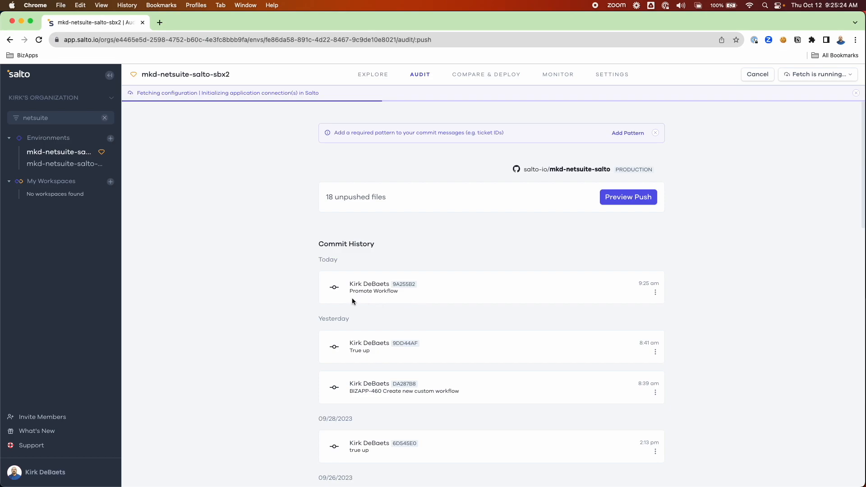
click(656, 294)
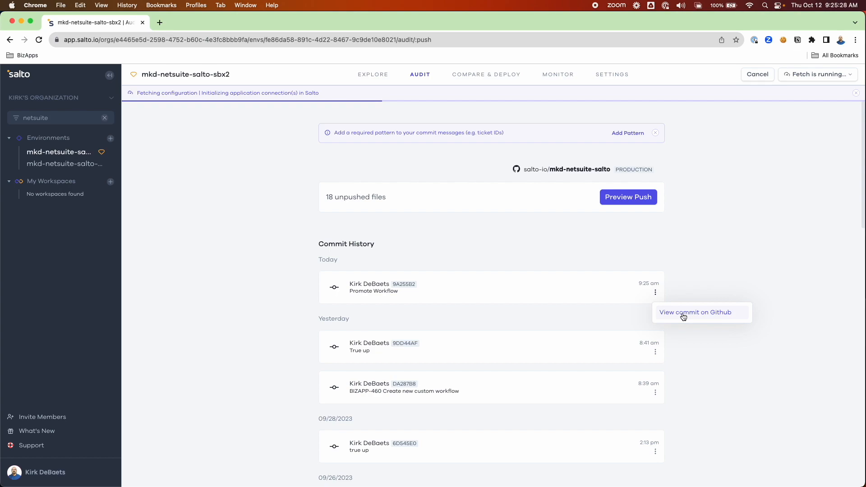
click(497, 280)
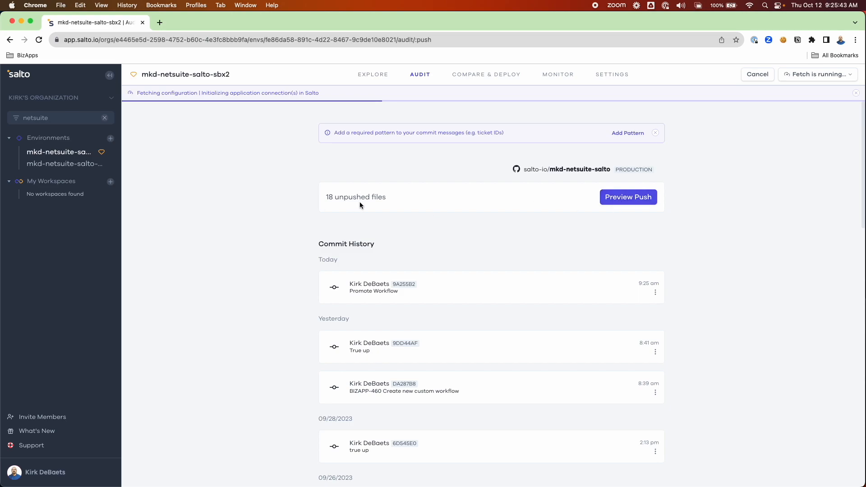
Preview the unpushed files, widen the file tree and select all files under root '/'.
click(637, 202)
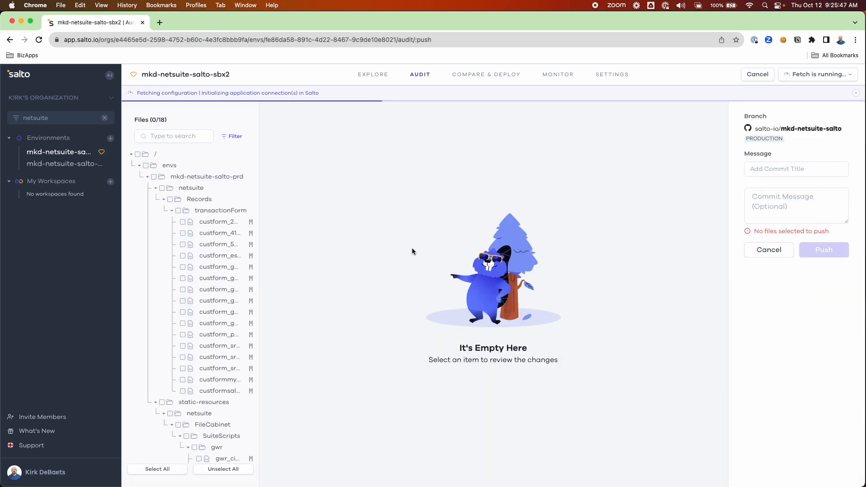
drag(257, 152, 319, 159)
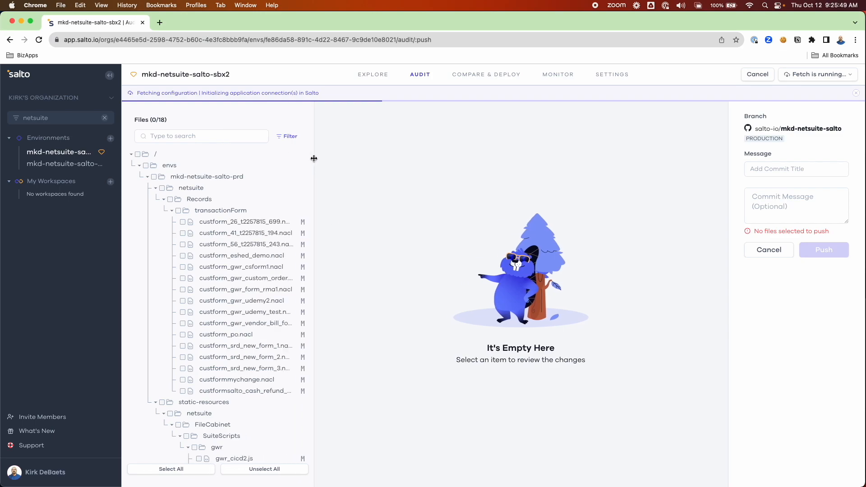
scroll(271, 354, down, 1)
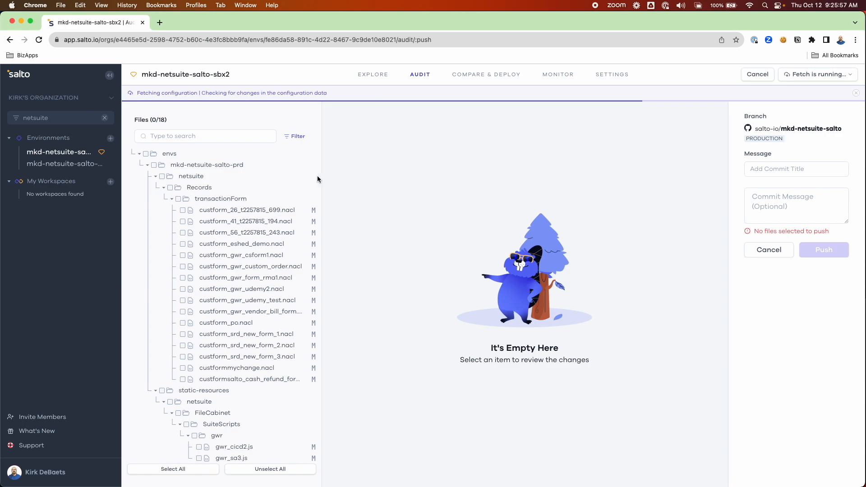
scroll(186, 153, up, 1)
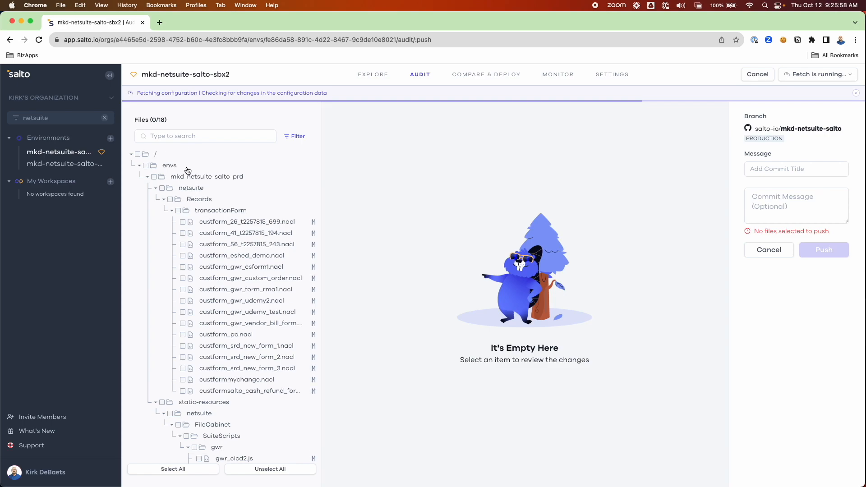
click(137, 155)
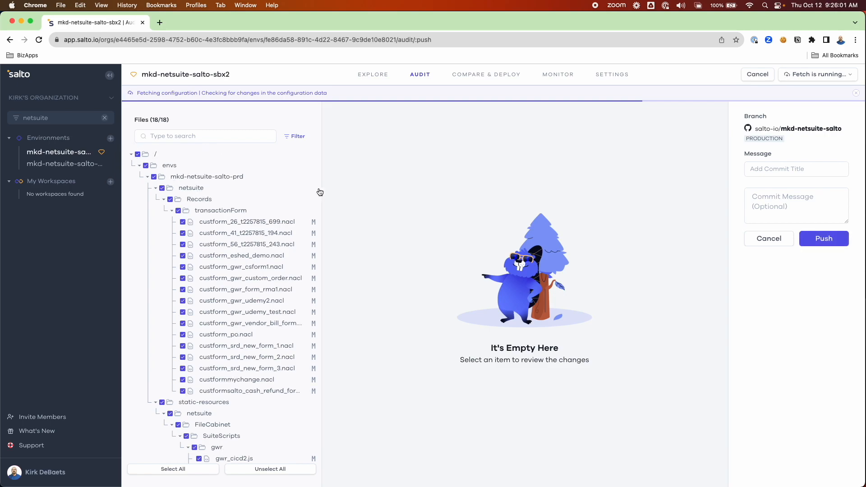
Title the commit 'External modifications' and refresh to include the newly fetched changes.
click(797, 169)
text(External mo)
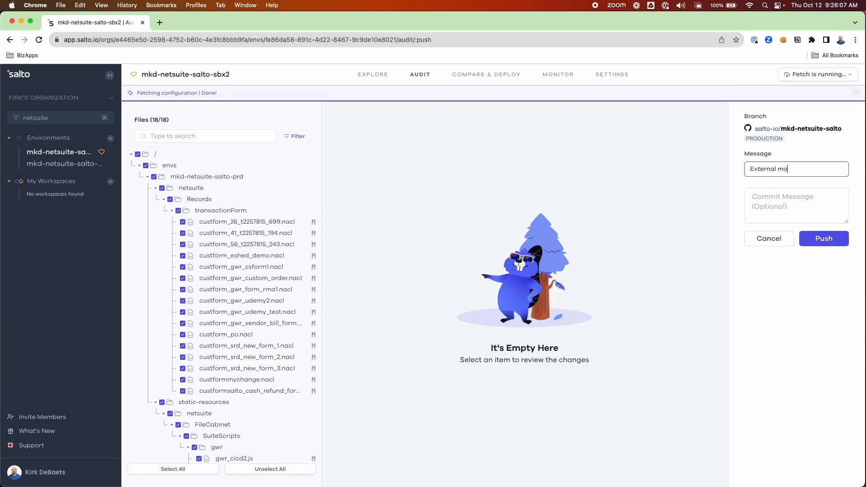
text(difications)
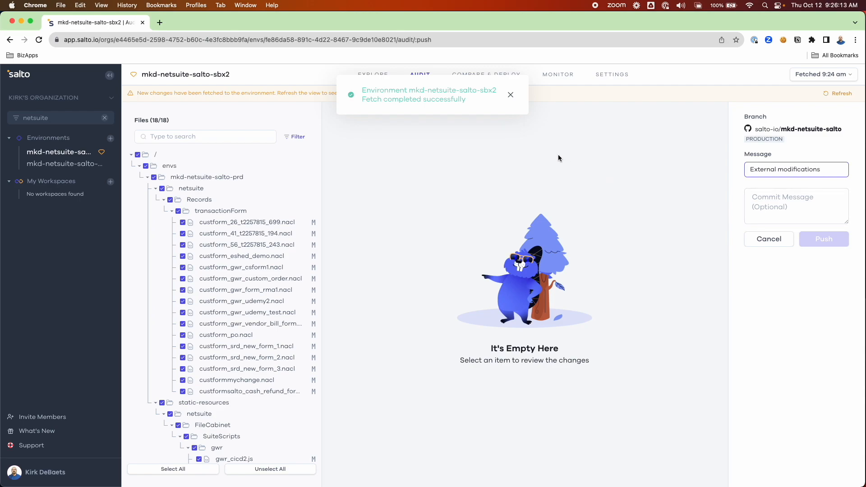
click(849, 93)
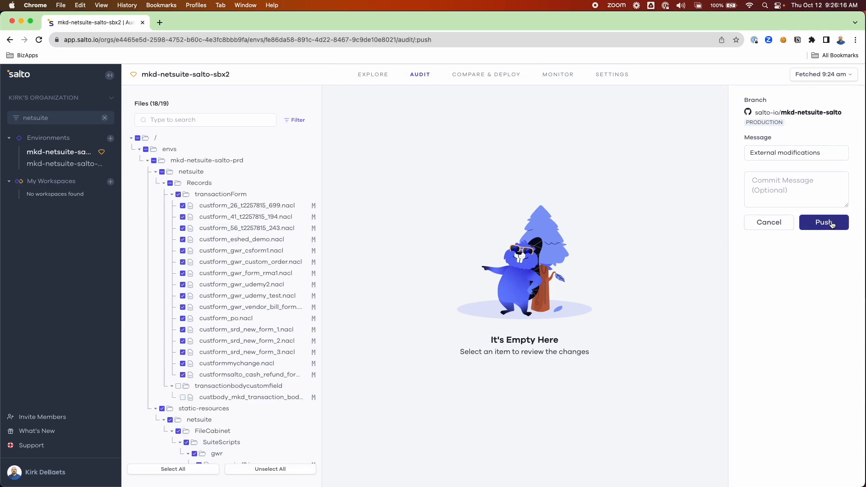
Push the 'External modifications' commit with the selected files to GitHub.
click(835, 224)
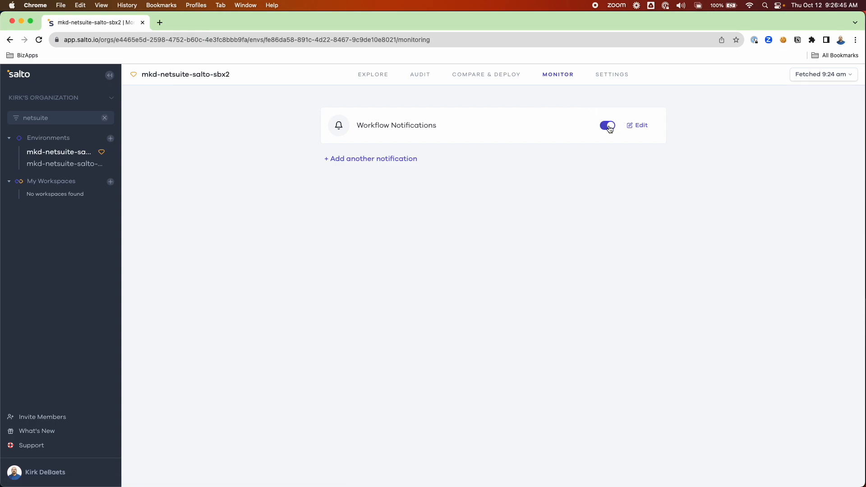
Add a new notification named 'Check Everything' triggered by any change.
click(374, 159)
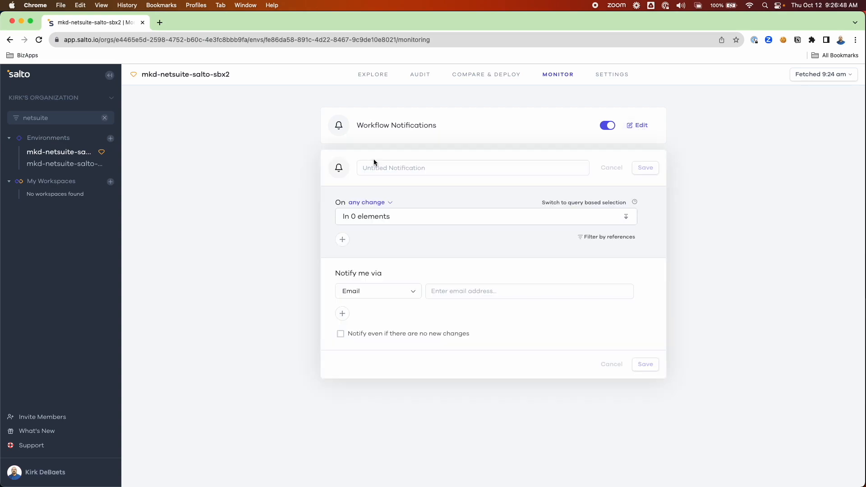
click(452, 167)
text(Check Everything)
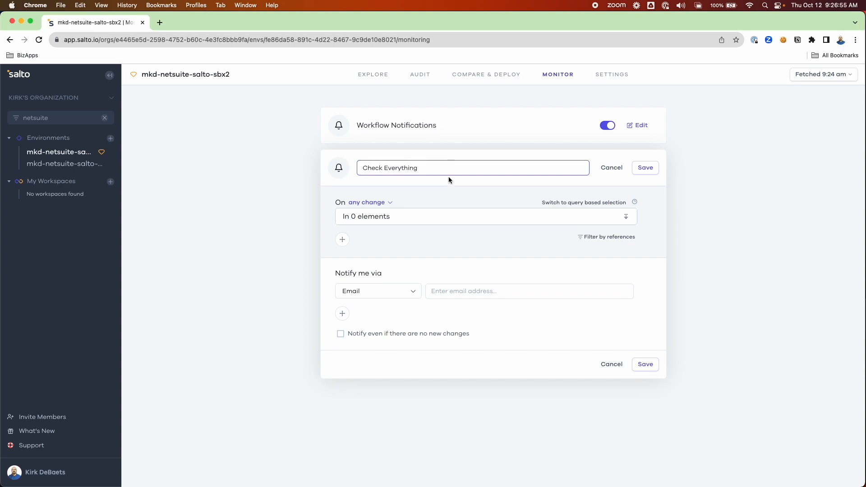
click(391, 203)
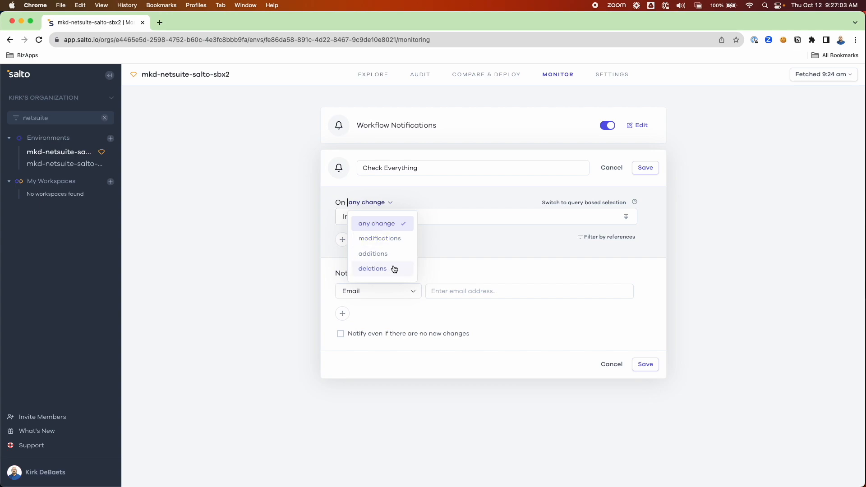
click(415, 203)
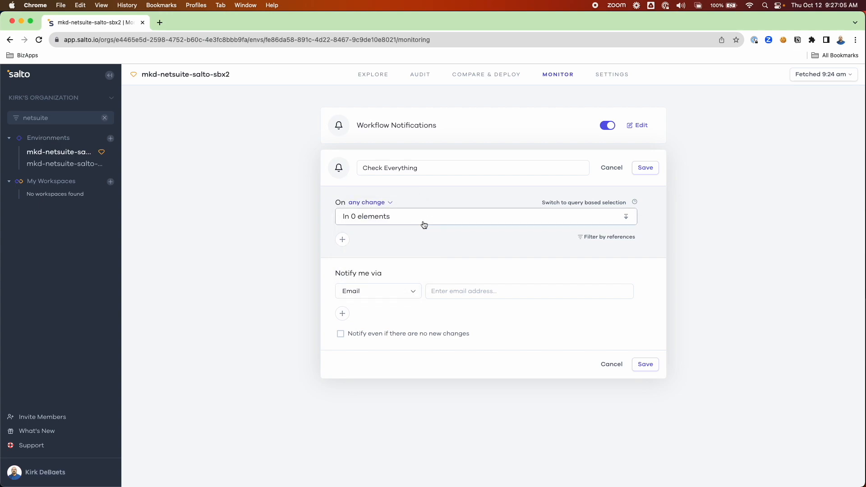
Select all 15784 netsuite elements to watch, browsing the Instances and role groups.
click(429, 219)
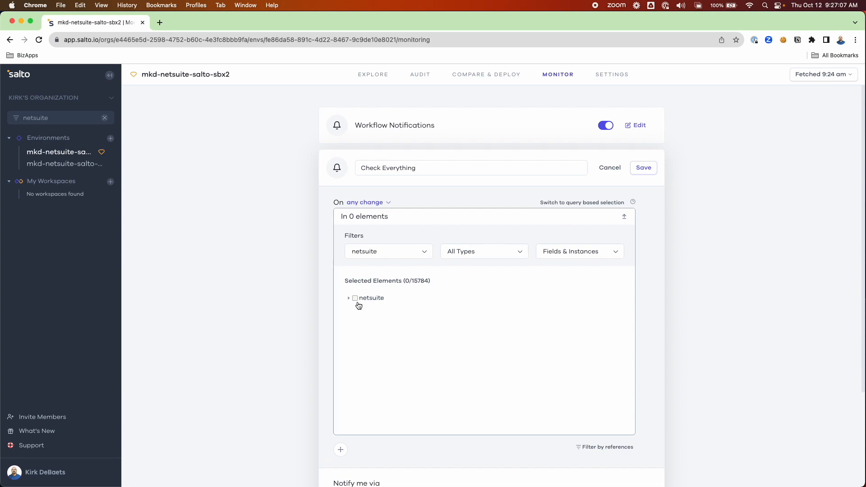
click(352, 299)
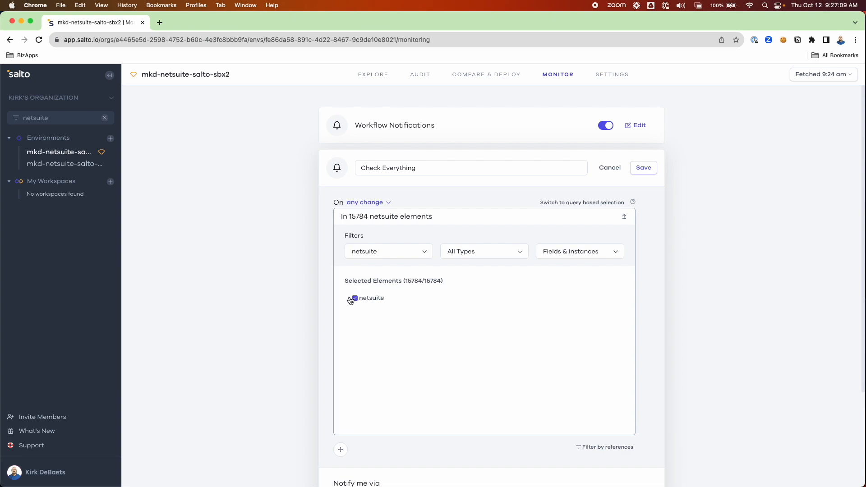
click(349, 299)
click(357, 321)
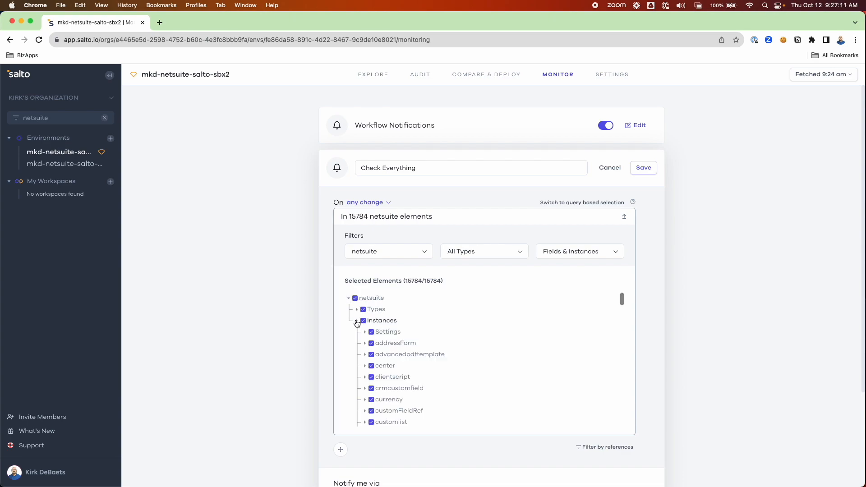
scroll(368, 336, down, 5)
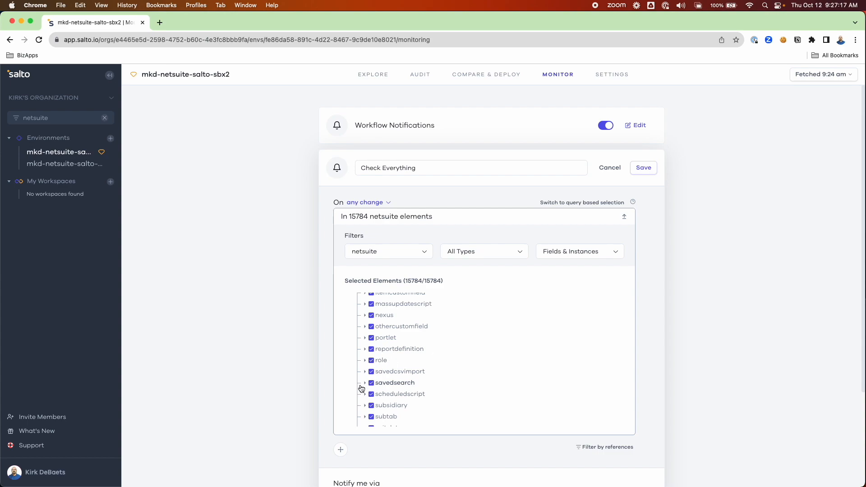
click(364, 360)
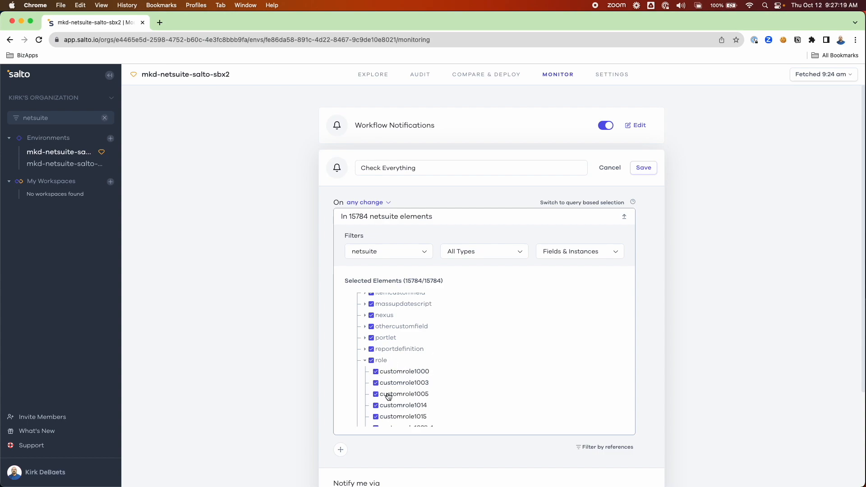
scroll(389, 396, down, 3)
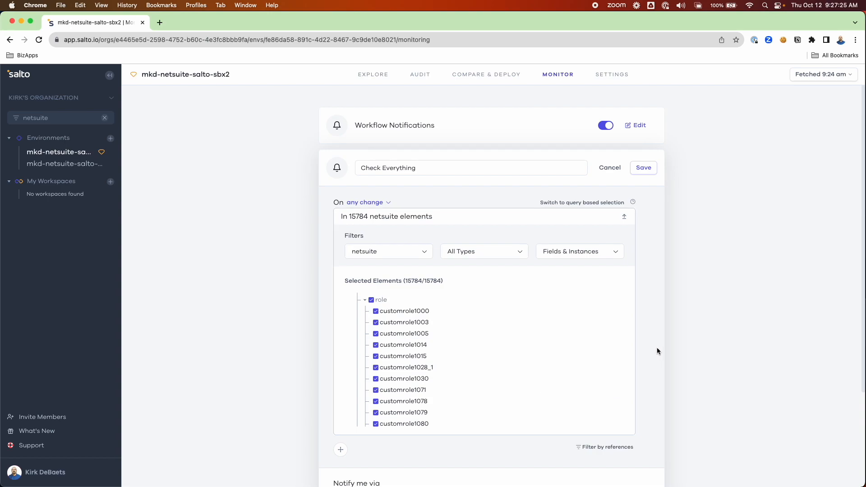
scroll(666, 286, down, 1)
scroll(532, 358, down, 3)
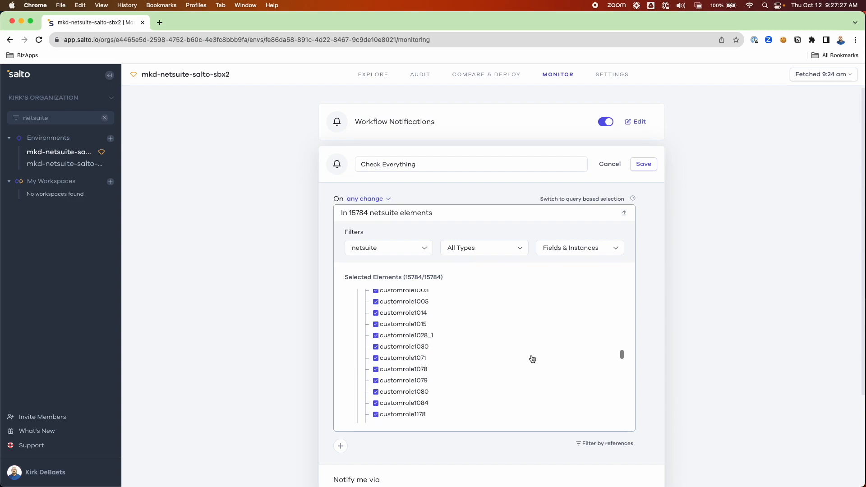
Keep Email as the channel, enter the recipient's e-mail address and save the notification.
scroll(645, 383, down, 5)
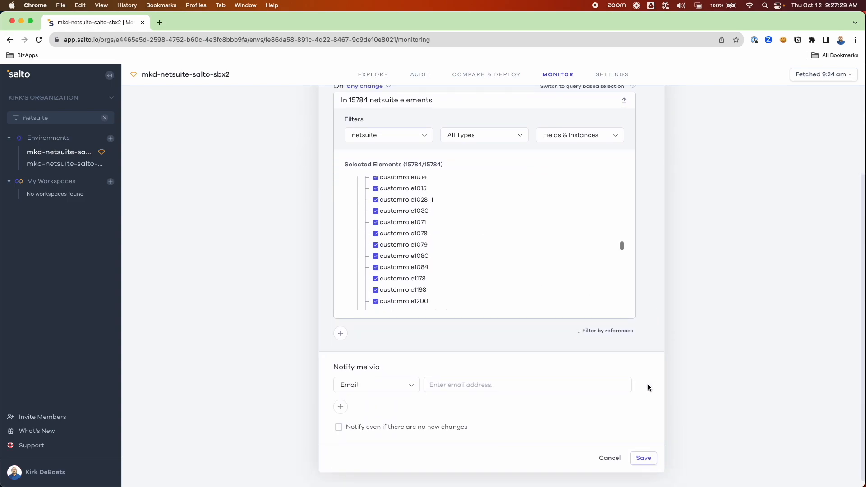
click(413, 388)
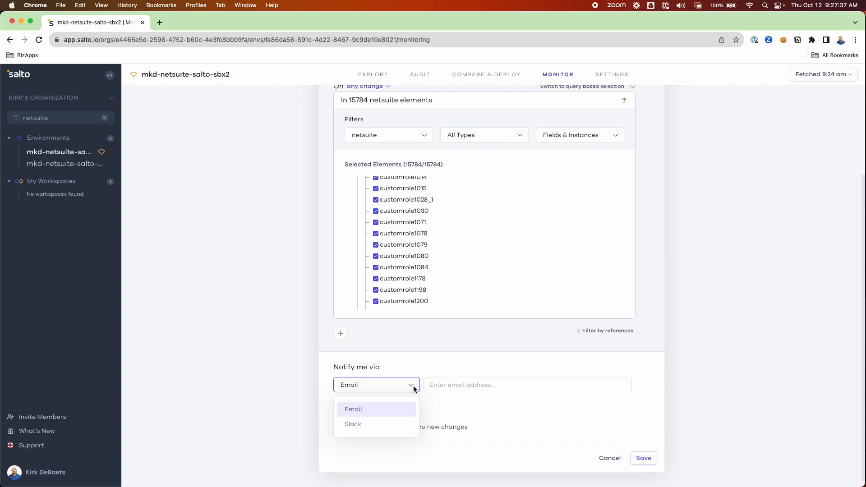
click(444, 384)
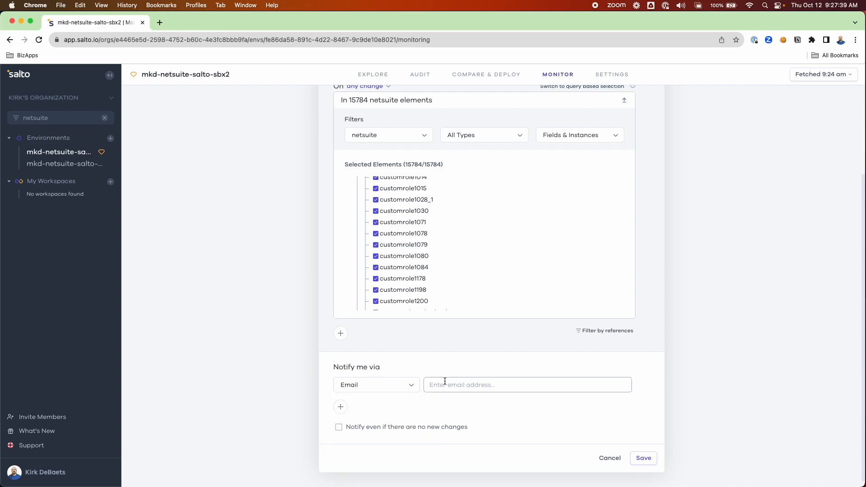
click(443, 385)
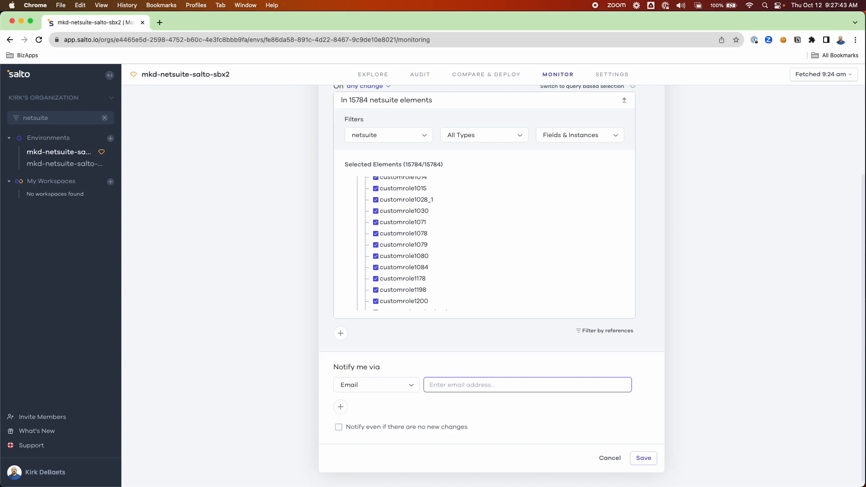
click(640, 460)
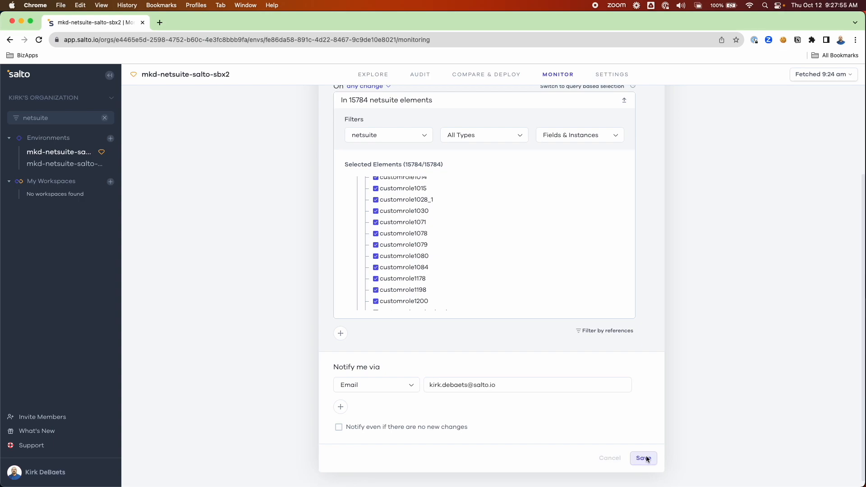
mouse_move(808, 80)
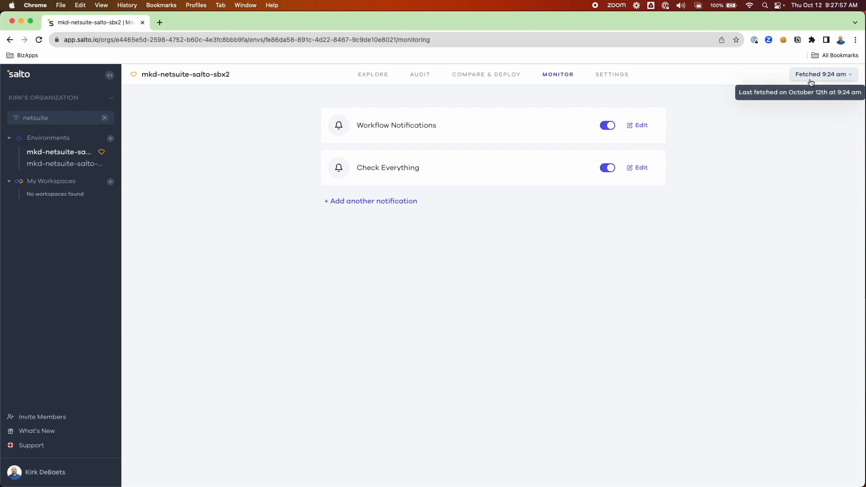